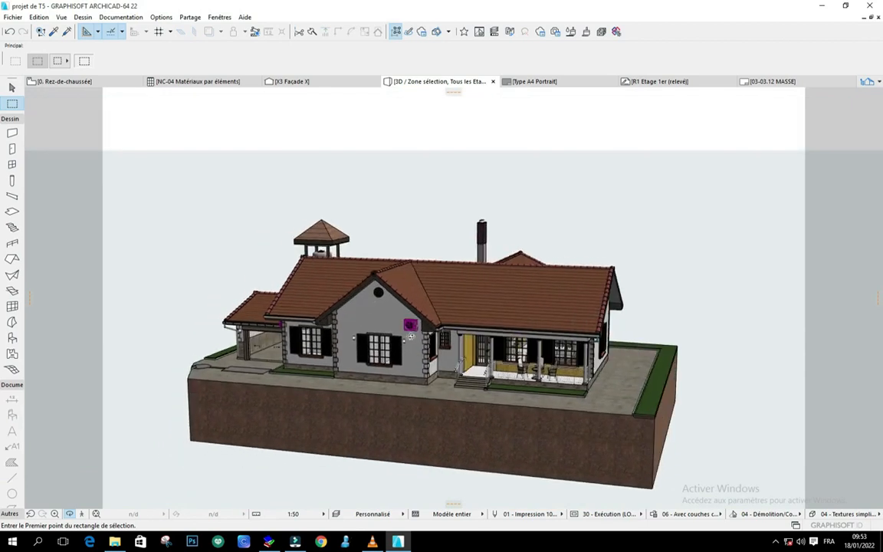
# - Orient the house's 3D perspective, open the photorealistic rendering options and refresh the preview
pyautogui.keyDown('shift'); pyautogui.moveTo(553, 342); pyautogui.dragTo(496, 337, button='middle'); pyautogui.keyUp('shift')
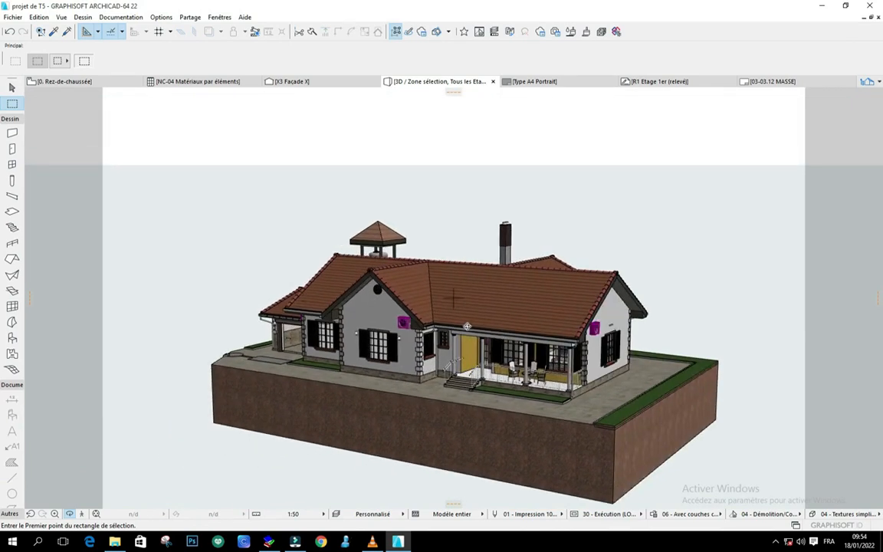
pyautogui.moveTo(504, 293)
pyautogui.keyDown('shift'); pyautogui.mouseDown(button='middle')
pyautogui.moveTo(567, 326)
pyautogui.moveTo(509, 291)
pyautogui.mouseUp(button='middle'); pyautogui.keyUp('shift')
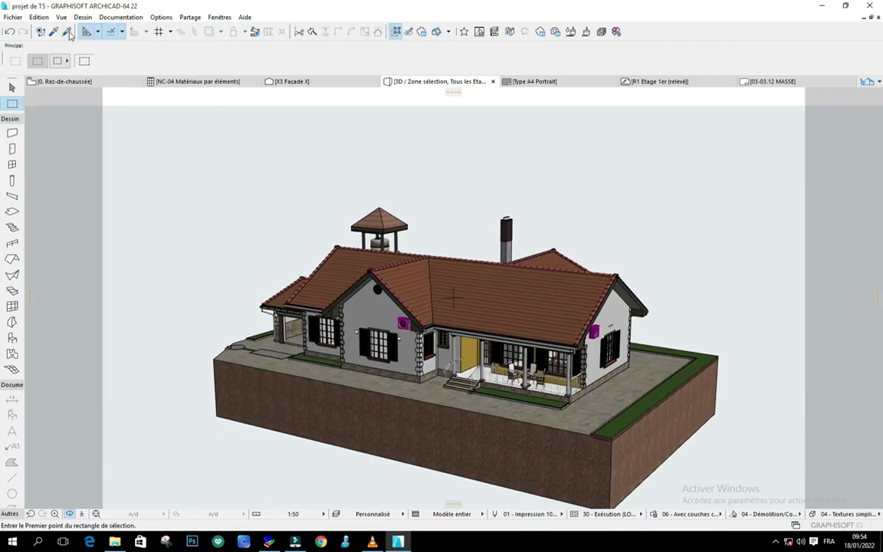
pyautogui.click(106, 19)
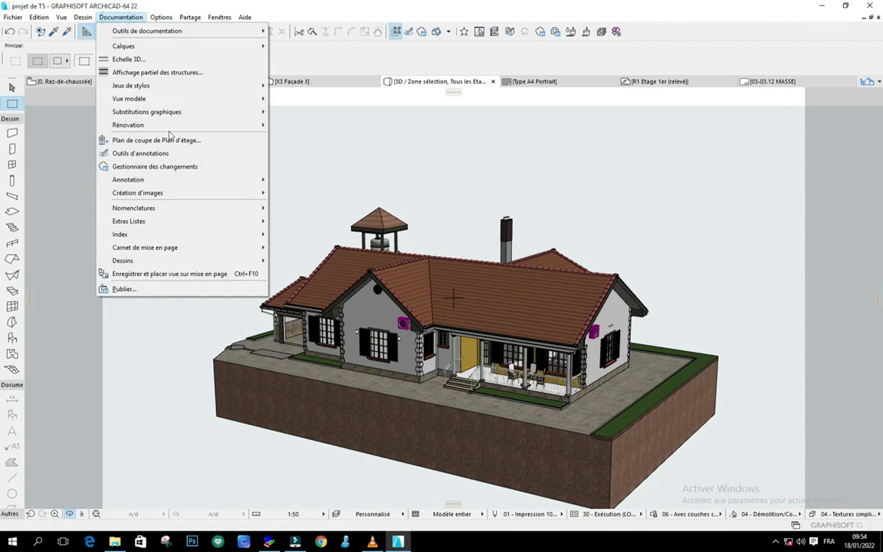
pyautogui.moveTo(153, 193)
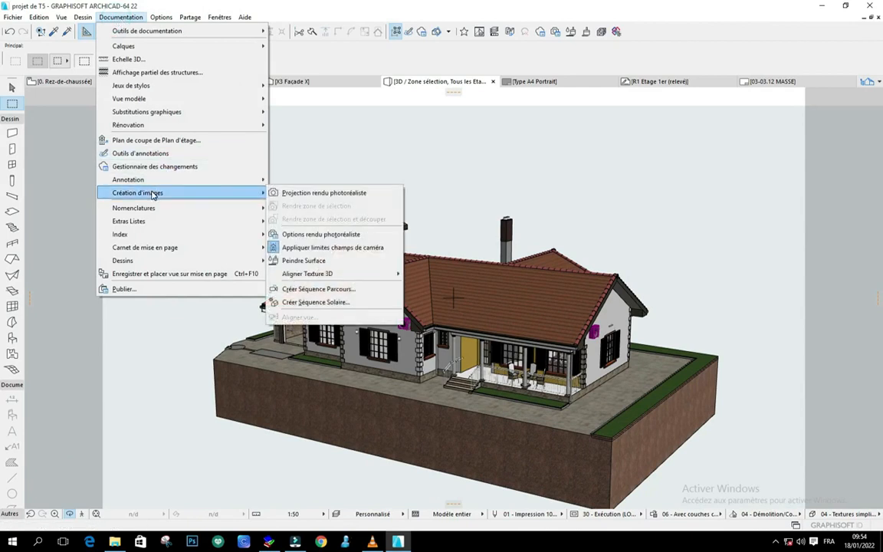
pyautogui.click(333, 239)
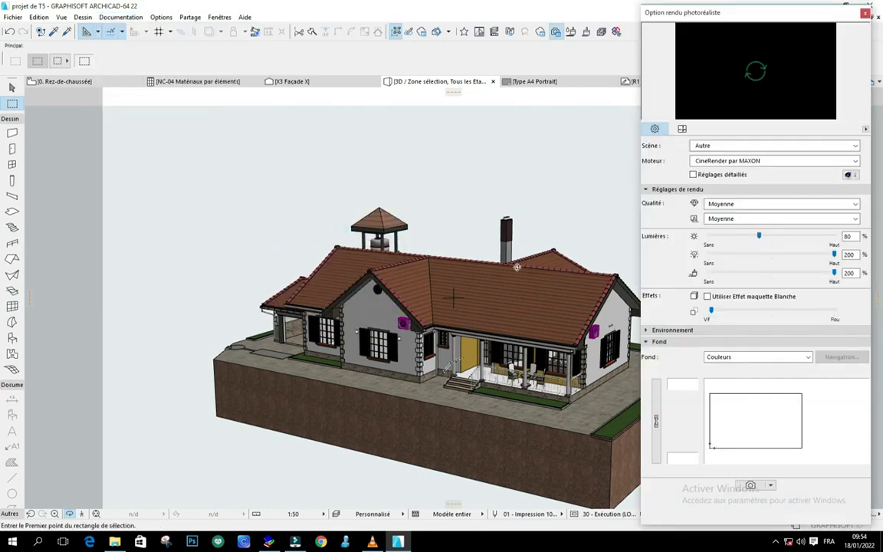
pyautogui.scroll(-2, 311, 250)
pyautogui.scroll(2, 504, 284)
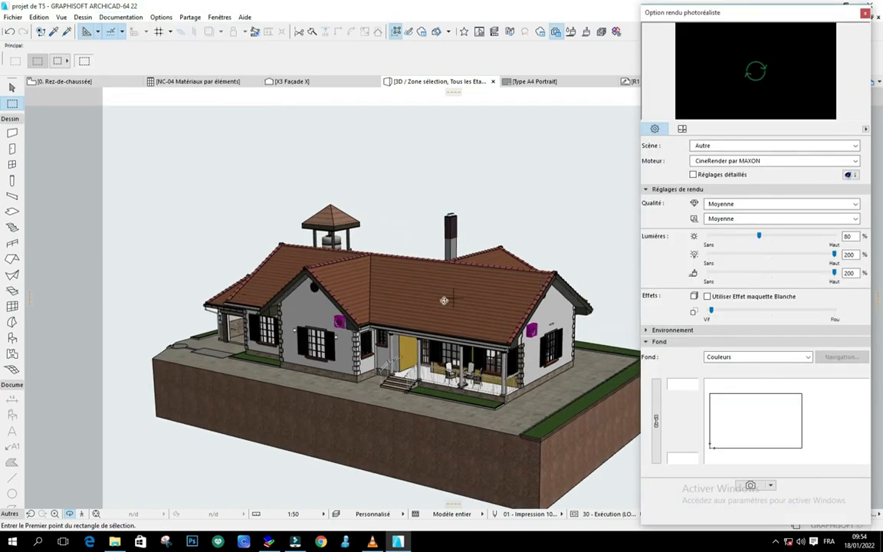
pyautogui.moveTo(763, 17); pyautogui.dragTo(742, 13)
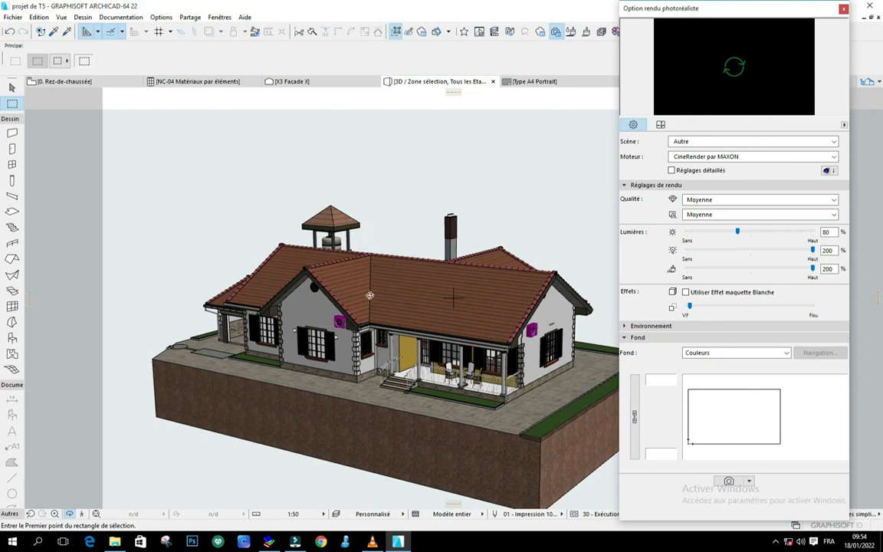
pyautogui.click(732, 68)
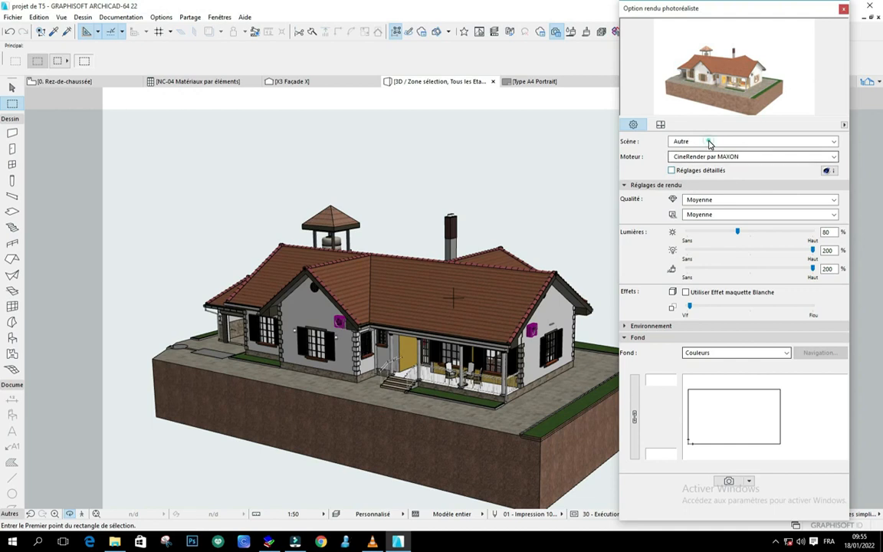
# - Review the available scenes, keep Autre, and choose CineRender par MAXON as the rendering engine
pyautogui.click(812, 143)
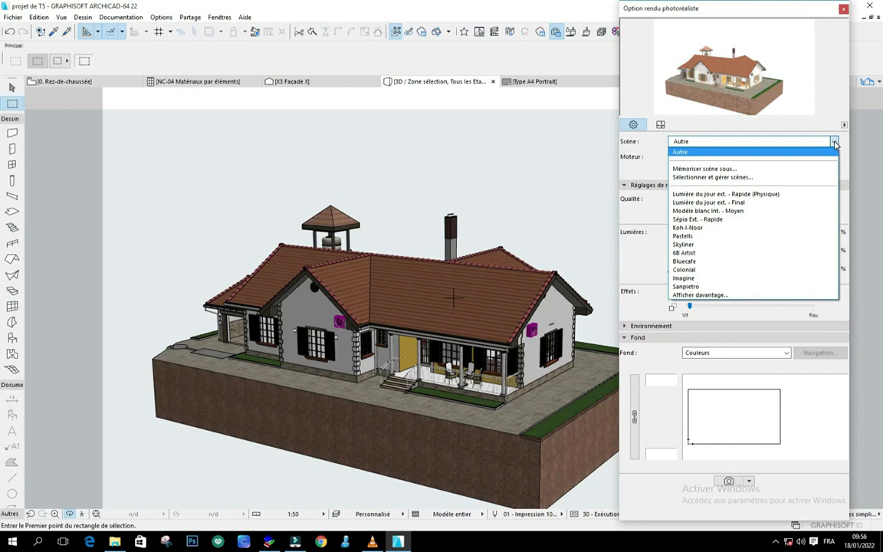
pyautogui.click(835, 144)
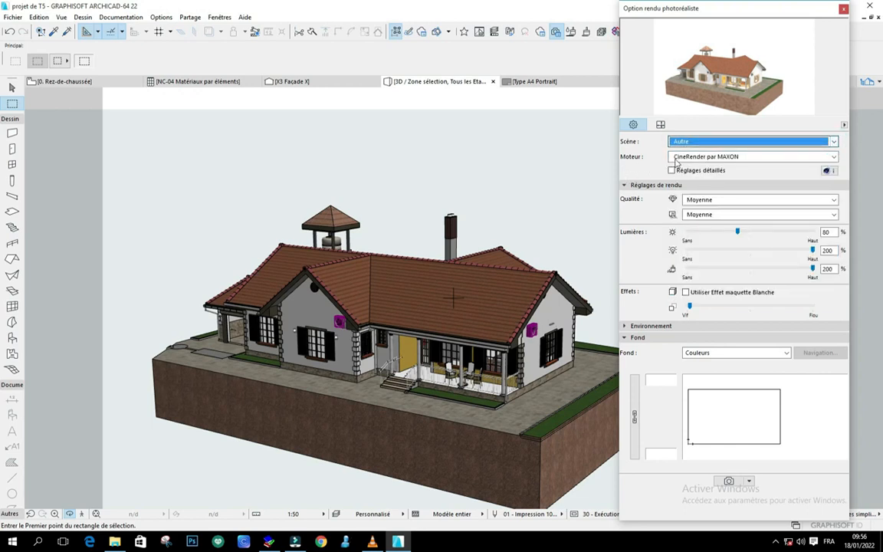
pyautogui.click(834, 157)
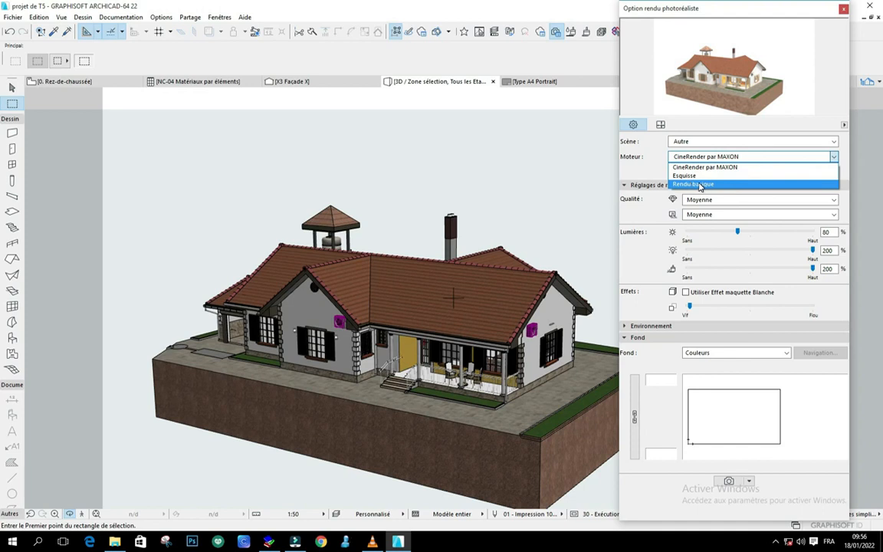
pyautogui.click(698, 167)
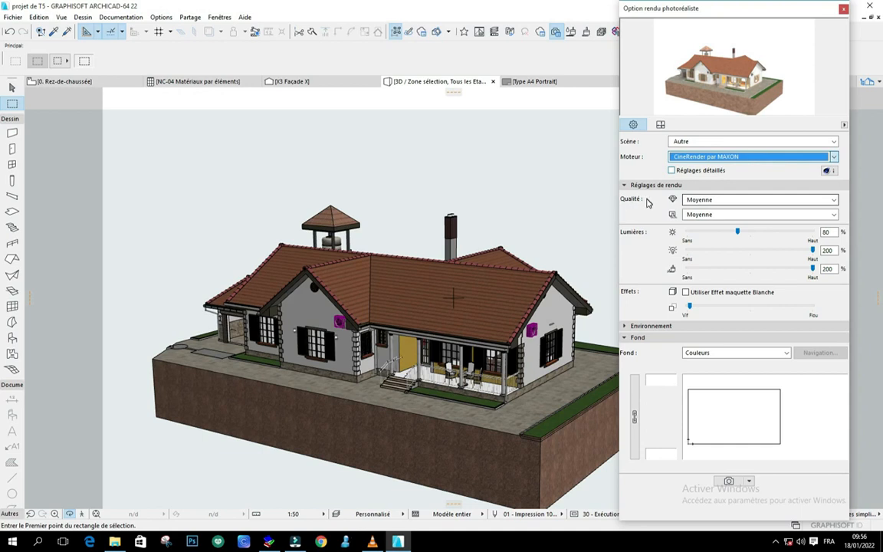
# - Set both the render quality and the shadow quality to Basse
pyautogui.click(833, 201)
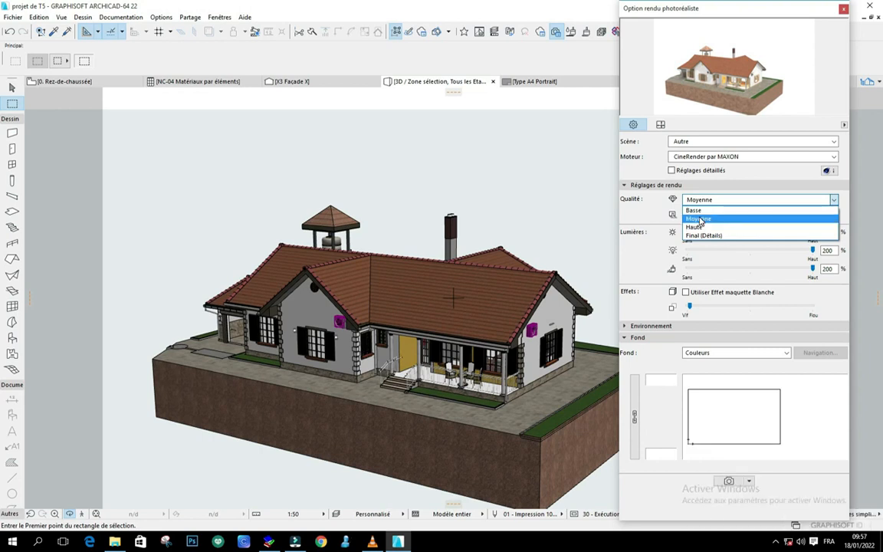
pyautogui.click(699, 211)
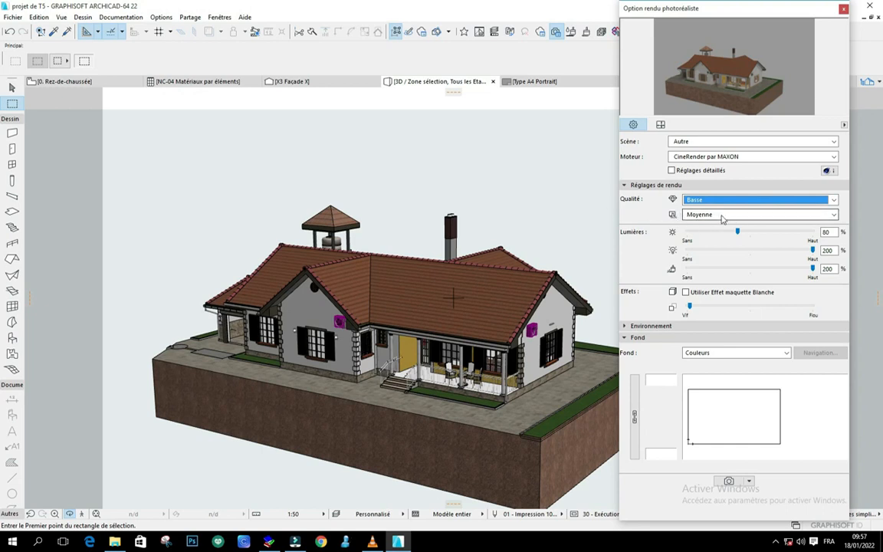
pyautogui.click(828, 214)
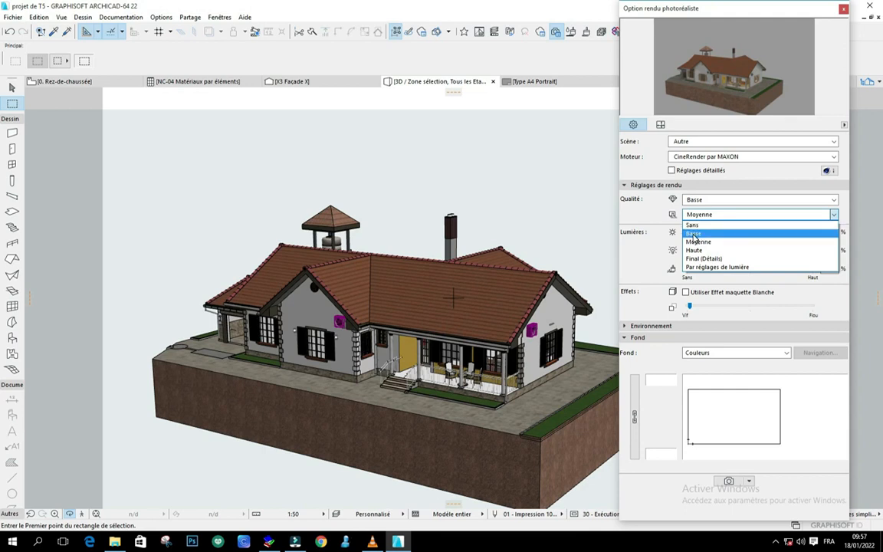
pyautogui.click(694, 234)
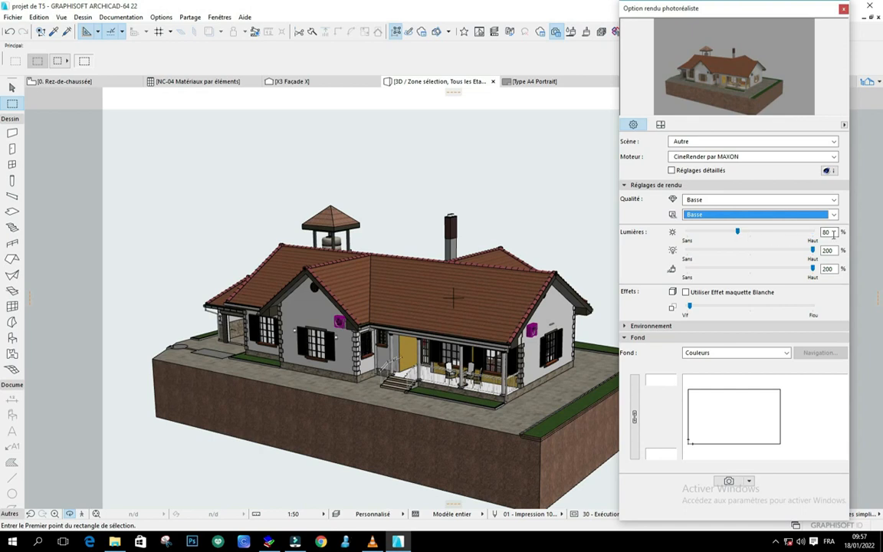
# - Try a sunlight intensity of 180 %, return it to 80 %, and refresh the render preview
pyautogui.moveTo(739, 231); pyautogui.dragTo(805, 236)
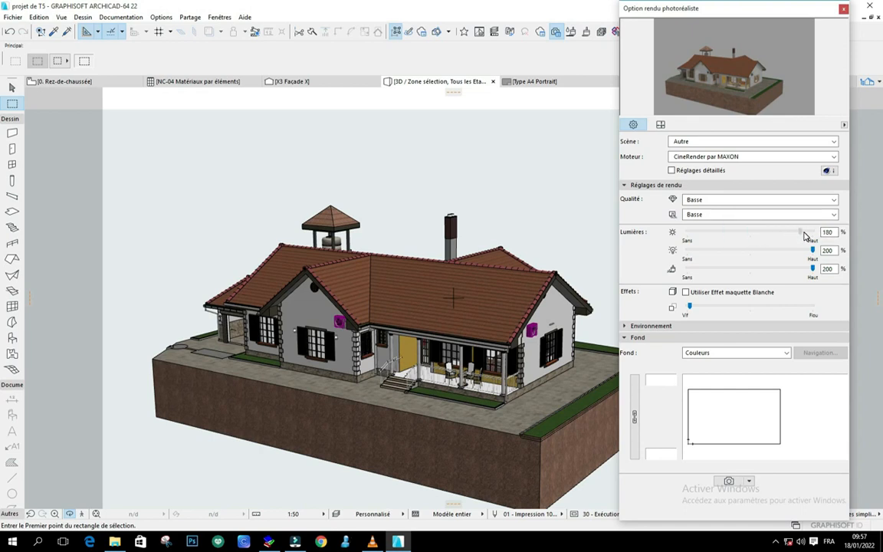
pyautogui.moveTo(805, 236); pyautogui.dragTo(737, 237)
pyautogui.click(741, 84)
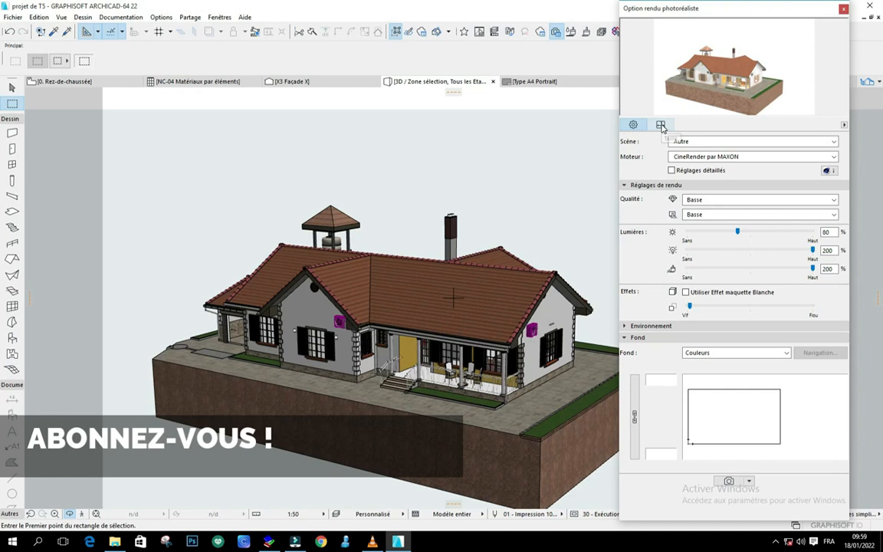
# - Set the rendered image size to 800 by 500 pixels
pyautogui.click(661, 125)
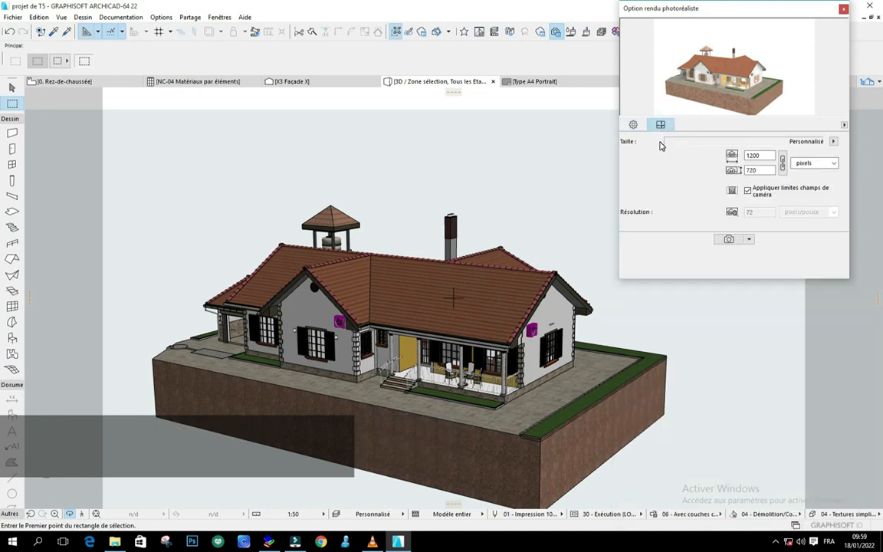
pyautogui.doubleClick(765, 155)
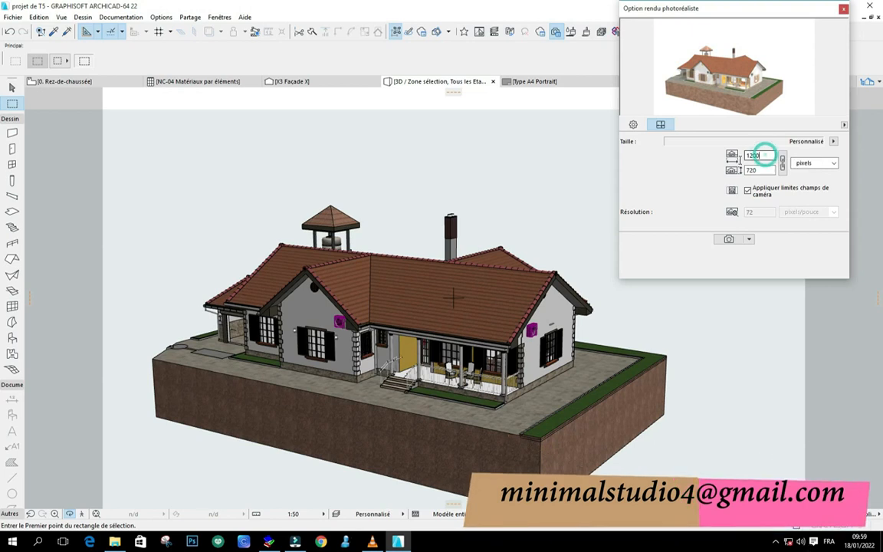
pyautogui.doubleClick(755, 171)
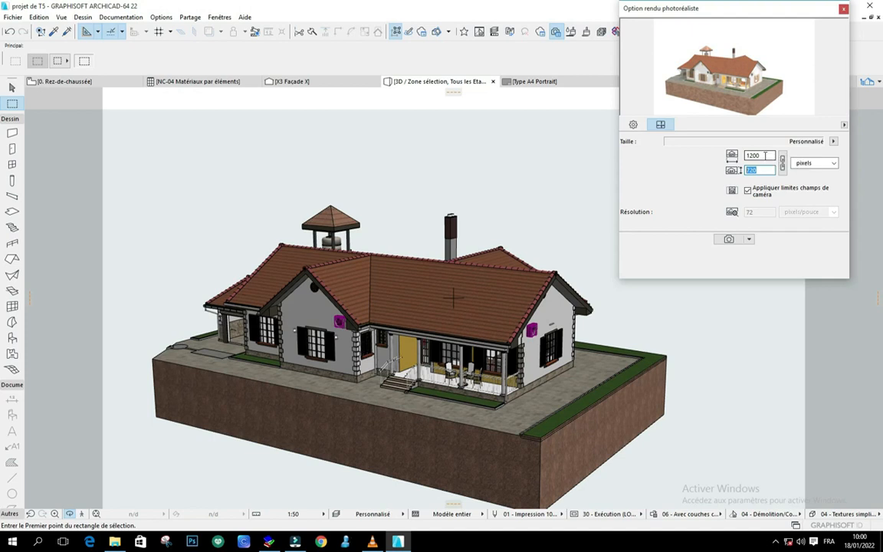
pyautogui.click(769, 156)
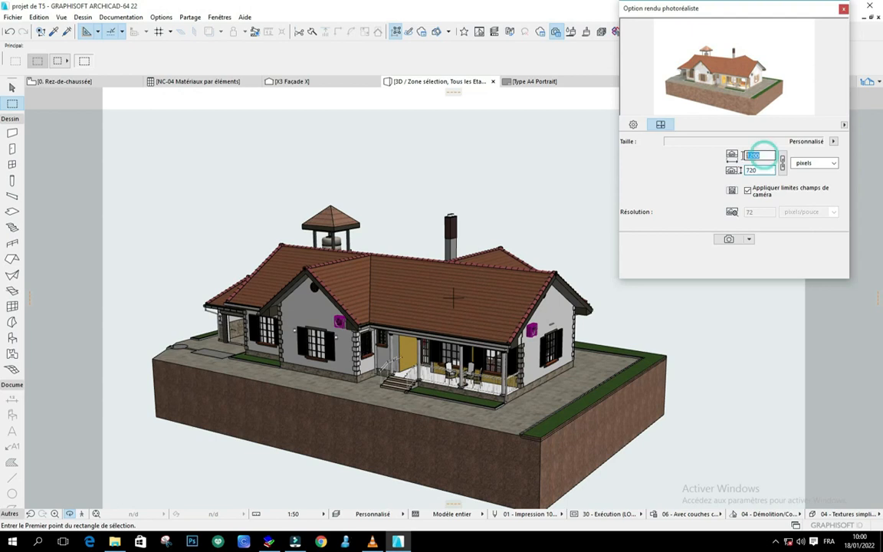
pyautogui.click(764, 170)
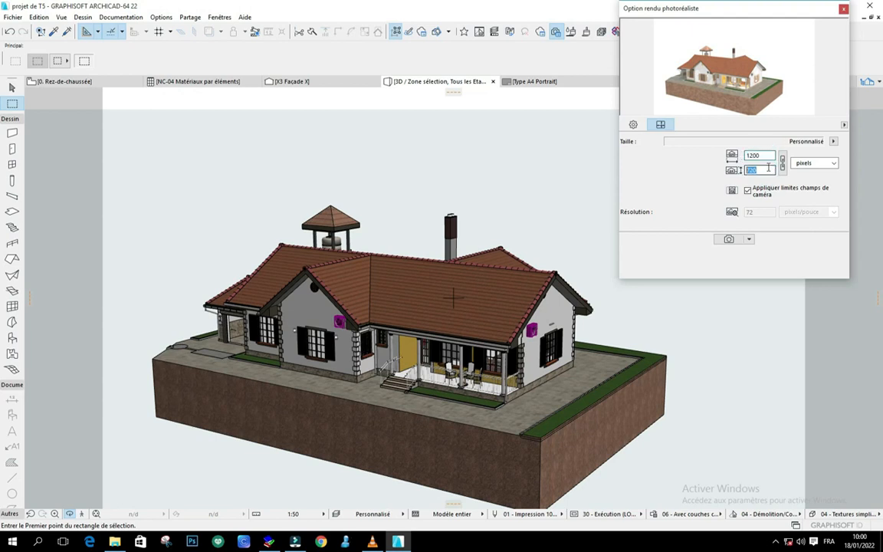
pyautogui.moveTo(763, 168); pyautogui.dragTo(748, 170)
pyautogui.click(747, 155)
pyautogui.write('800')
pyautogui.press('Tab')
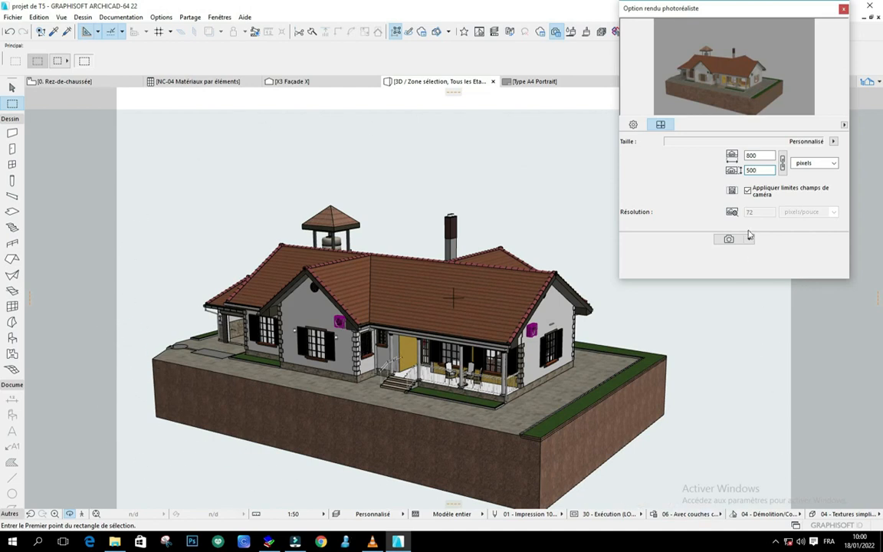
# - Try the view without the camera field limits, reapply them, and check the available image size units
pyautogui.click(749, 191)
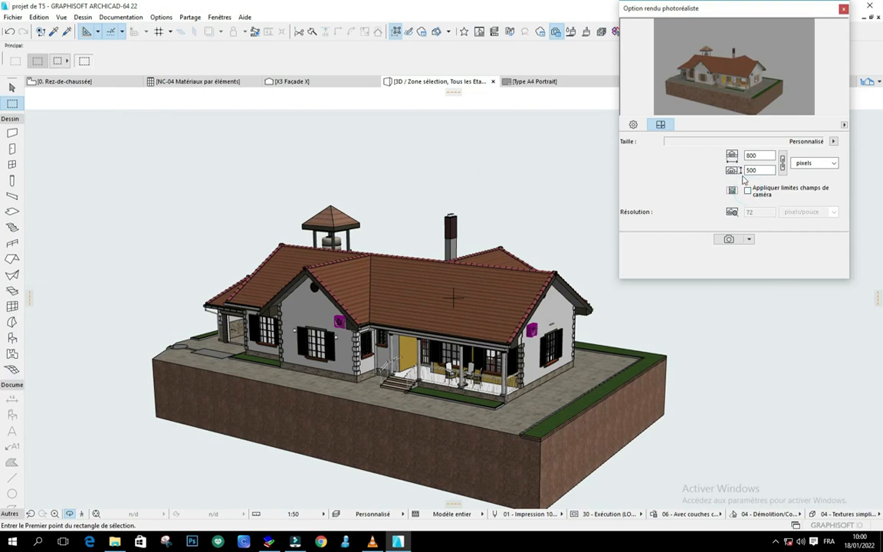
pyautogui.click(749, 191)
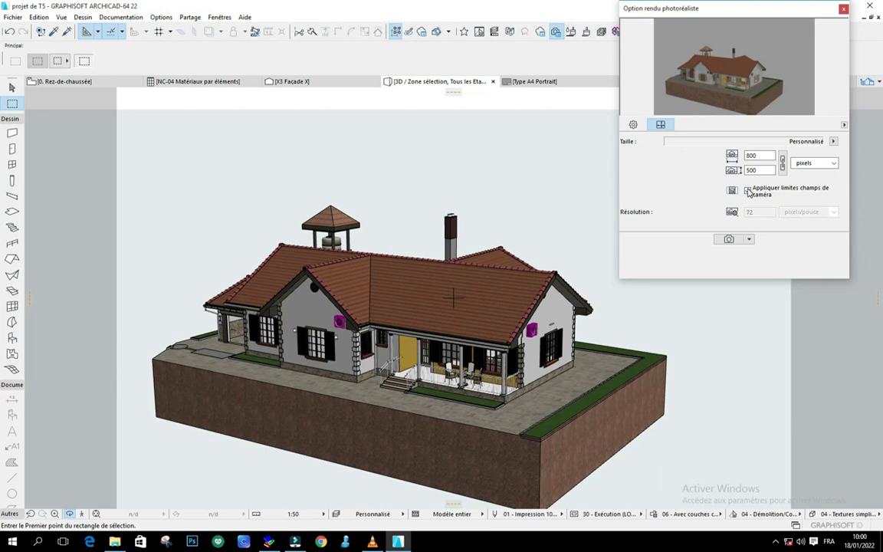
pyautogui.click(835, 164)
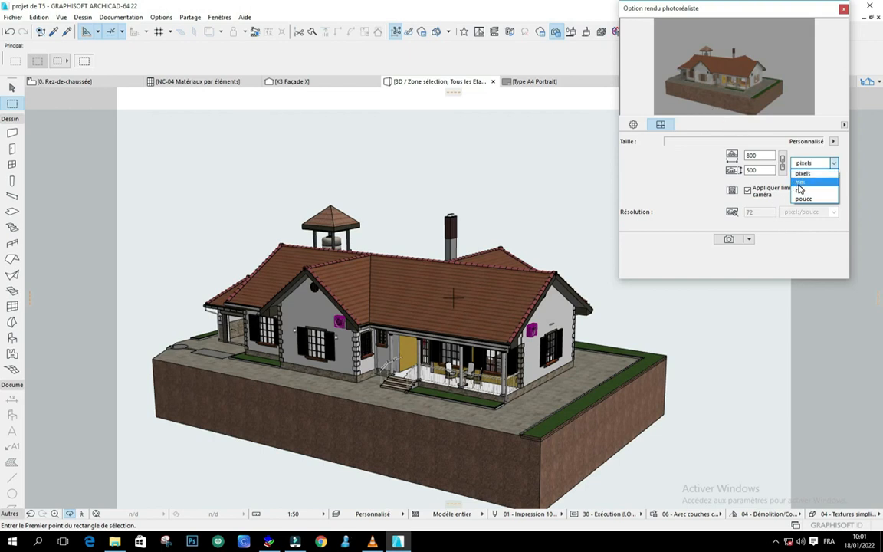
pyautogui.click(749, 210)
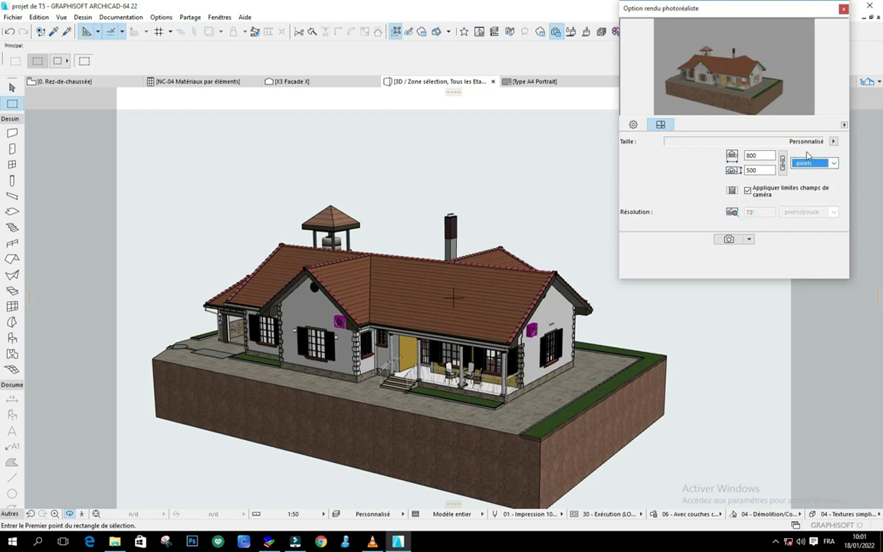
pyautogui.click(755, 214)
pyautogui.click(747, 214)
pyautogui.click(736, 67)
pyautogui.click(748, 191)
# - Express the image size in cm and set the resolution to 300 pixels/pouce
pyautogui.click(833, 166)
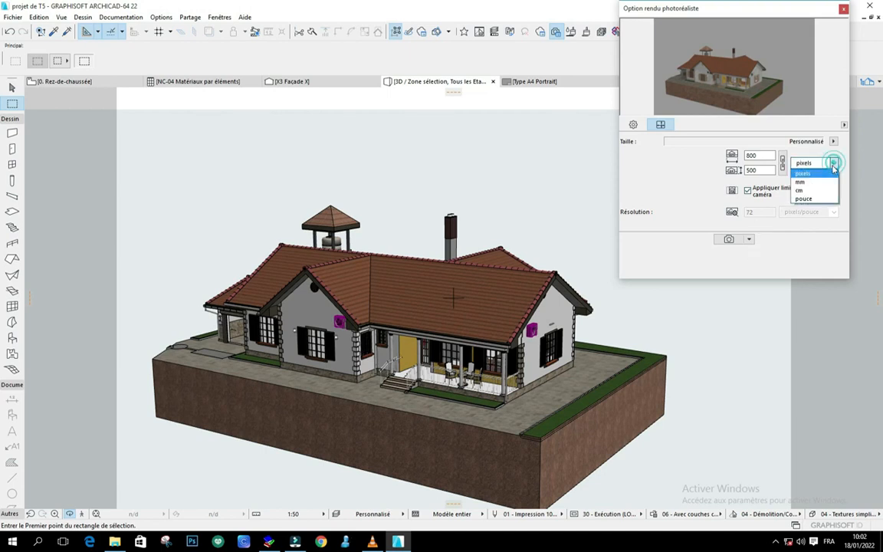
pyautogui.click(801, 192)
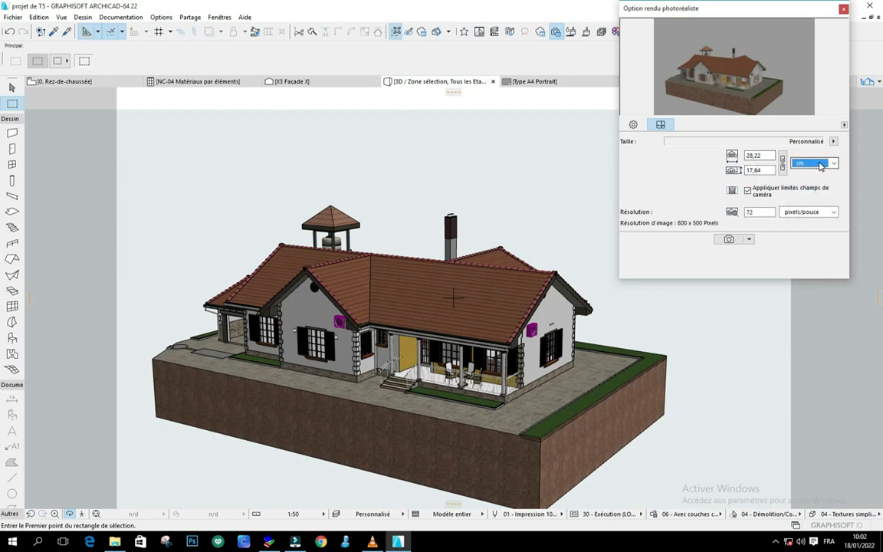
pyautogui.moveTo(766, 213); pyautogui.dragTo(739, 215)
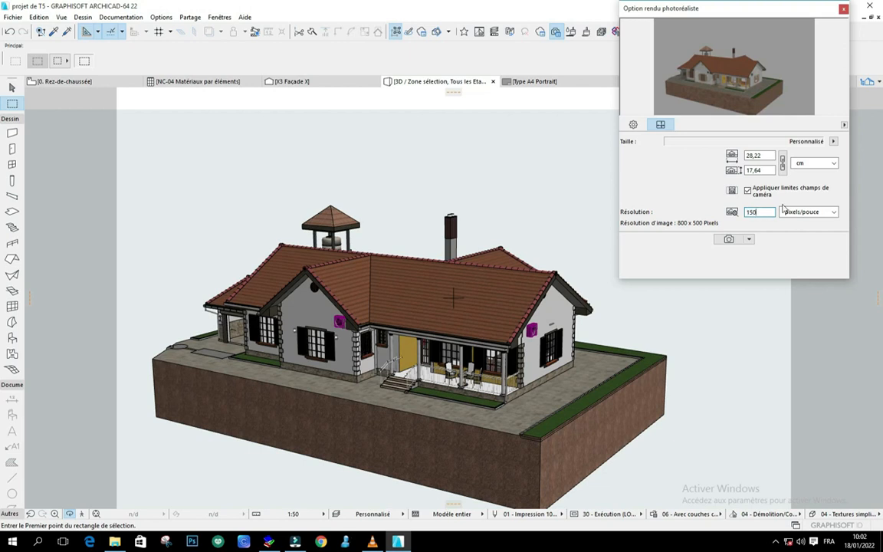
pyautogui.click(764, 214)
pyautogui.doubleClick(746, 213)
pyautogui.doubleClick(771, 155)
pyautogui.moveTo(769, 169); pyautogui.dragTo(747, 173)
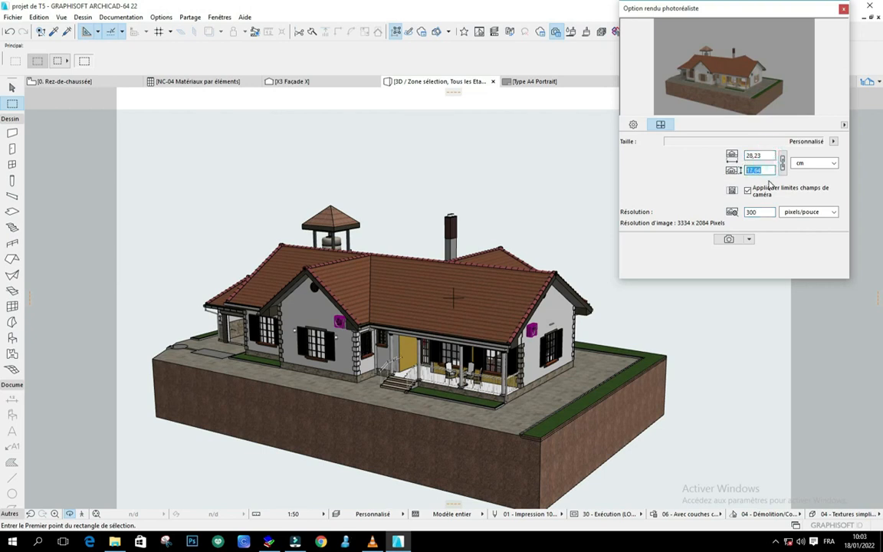
# - Enable the white model effect with its sharpness moved slightly towards Flou, and start the photorealistic render
pyautogui.click(633, 125)
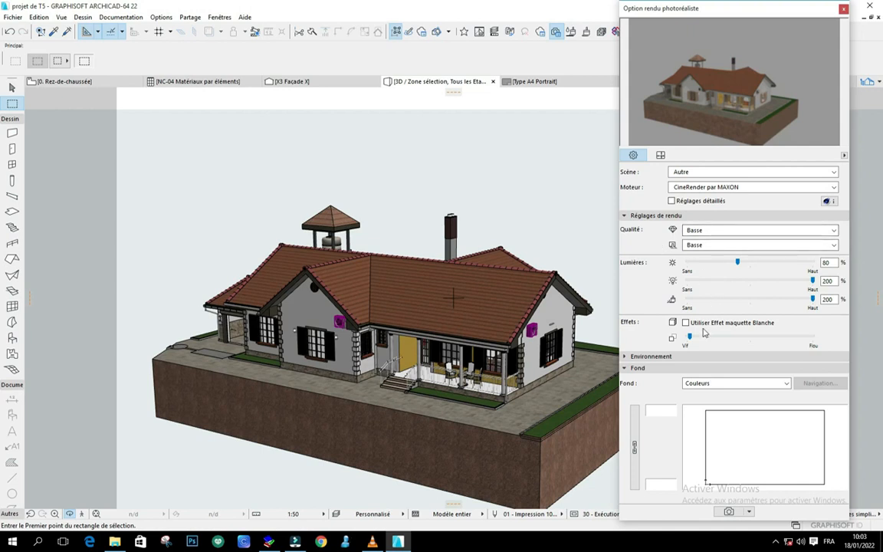
pyautogui.moveTo(688, 338); pyautogui.dragTo(695, 337)
pyautogui.click(686, 323)
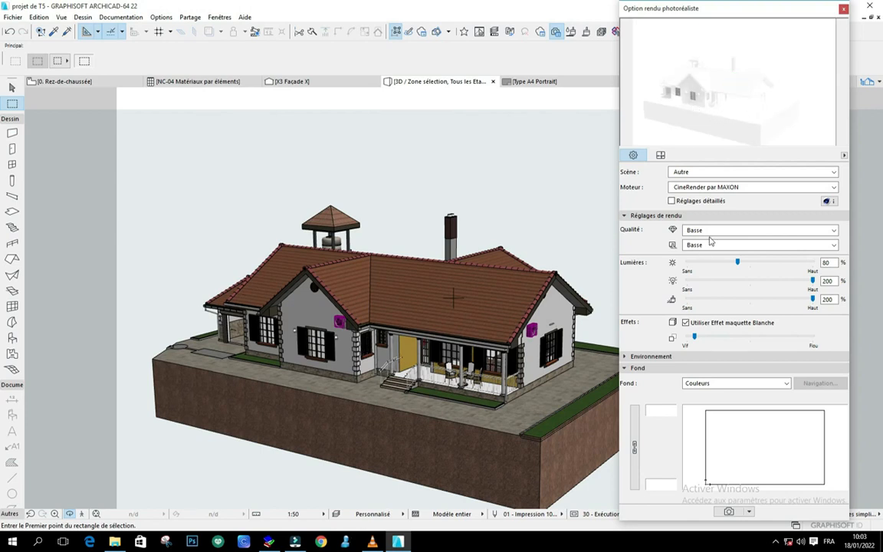
pyautogui.click(729, 511)
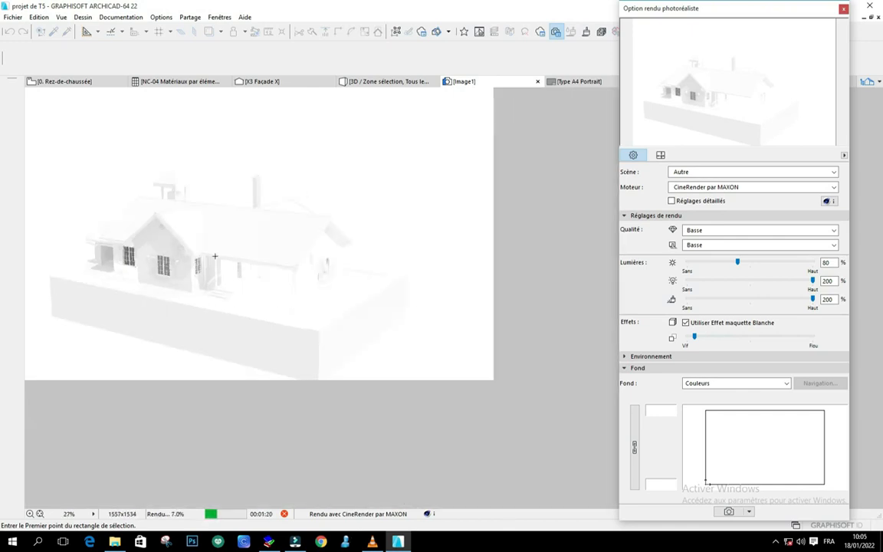
# - Inspect the render in progress, disable the white model effect, and return to the 3D view
pyautogui.scroll(3, 228, 282)
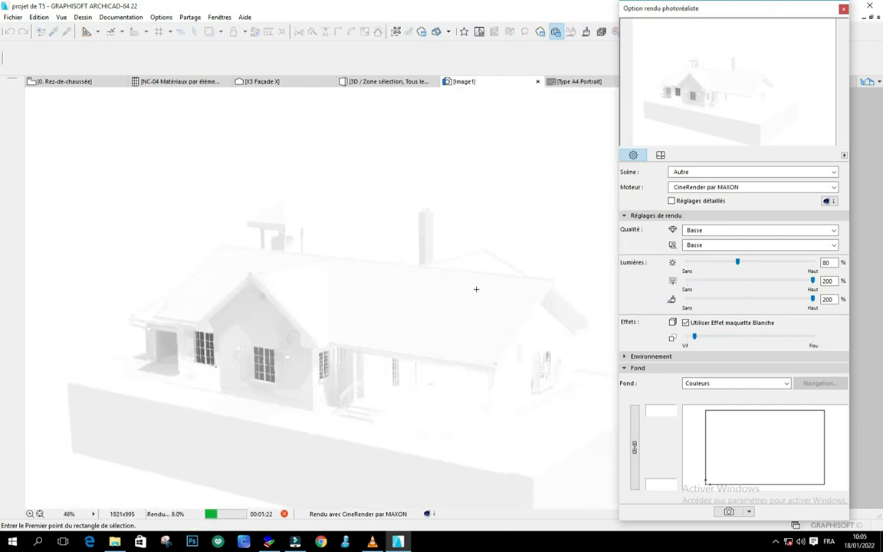
pyautogui.scroll(-2, 401, 388)
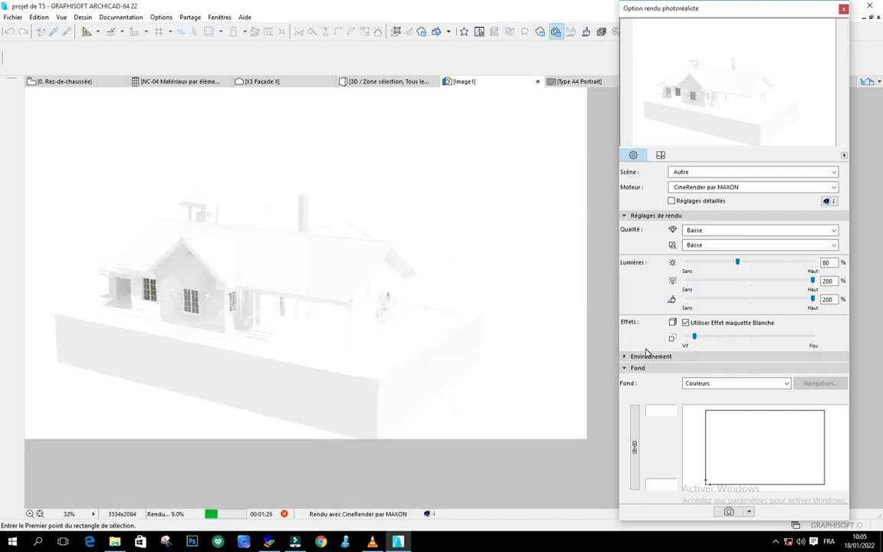
pyautogui.click(685, 323)
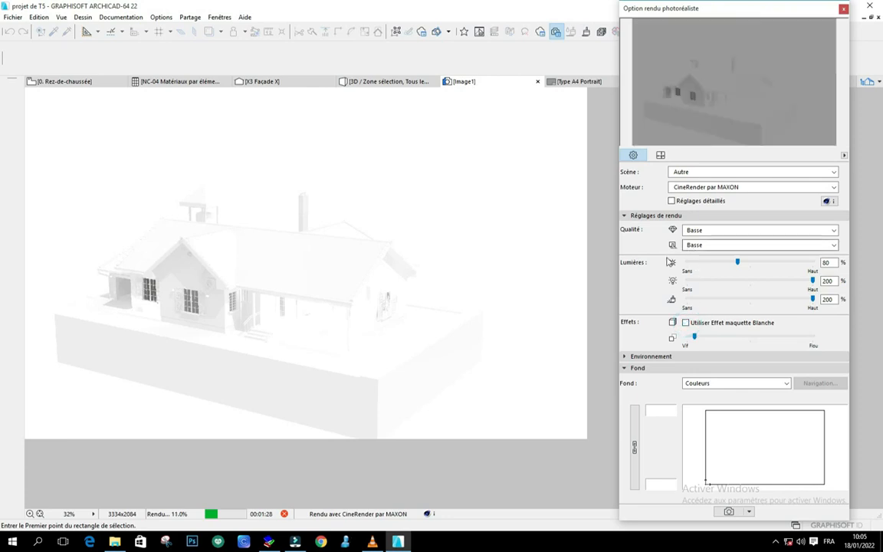
pyautogui.press('F3')
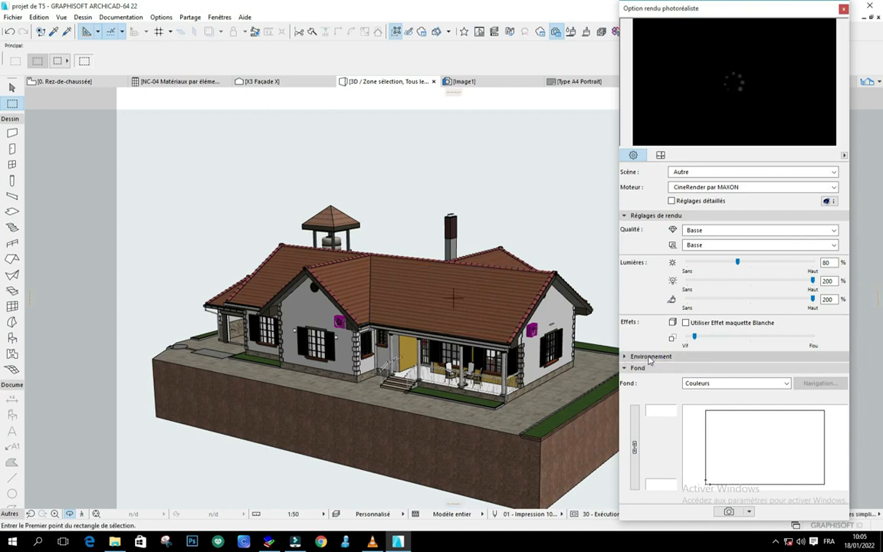
# - Check the available sky configurations in the environment settings, keeping Ciel HDRI
pyautogui.click(651, 357)
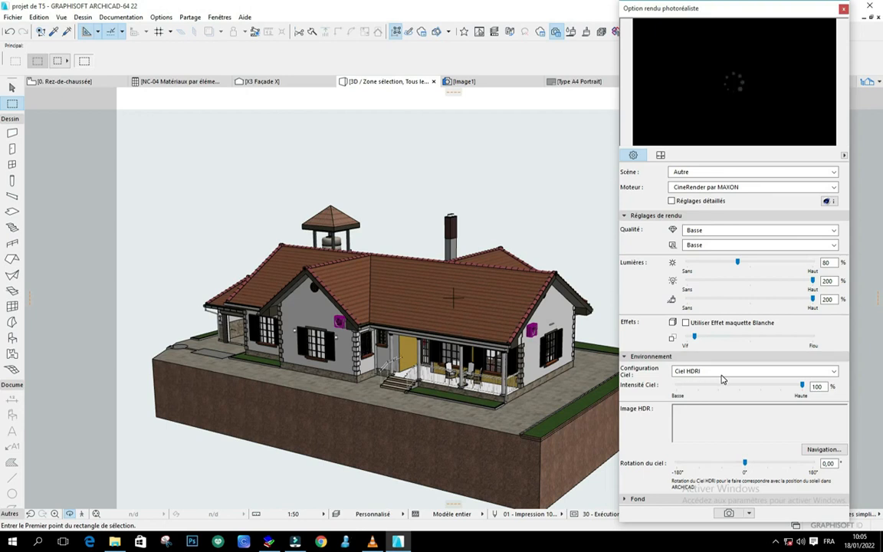
pyautogui.click(837, 371)
pyautogui.click(836, 372)
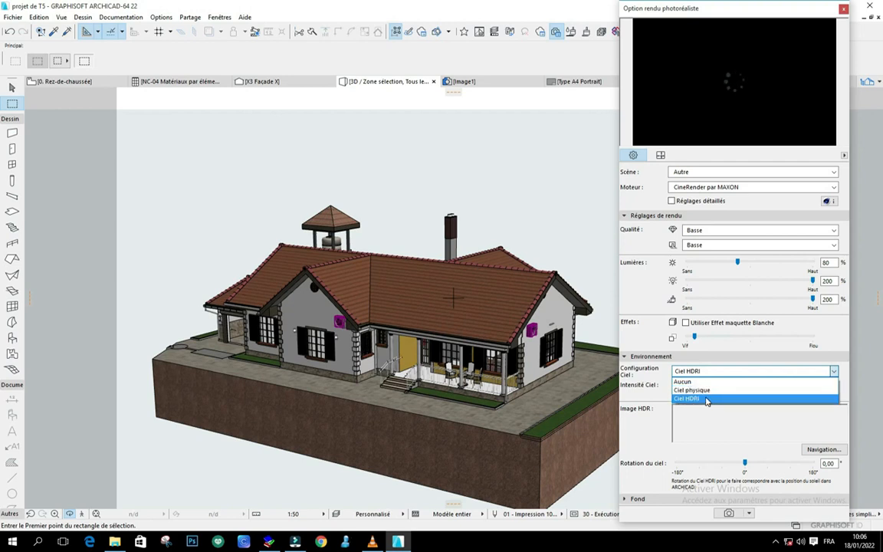
pyautogui.click(728, 372)
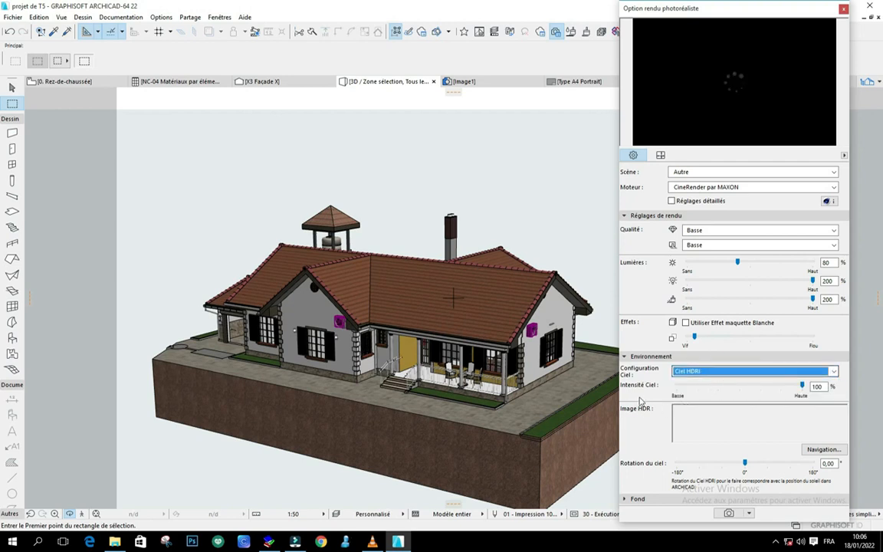
# - Show the render's background settings and keep Couleurs as the background type
pyautogui.click(625, 356)
pyautogui.click(625, 367)
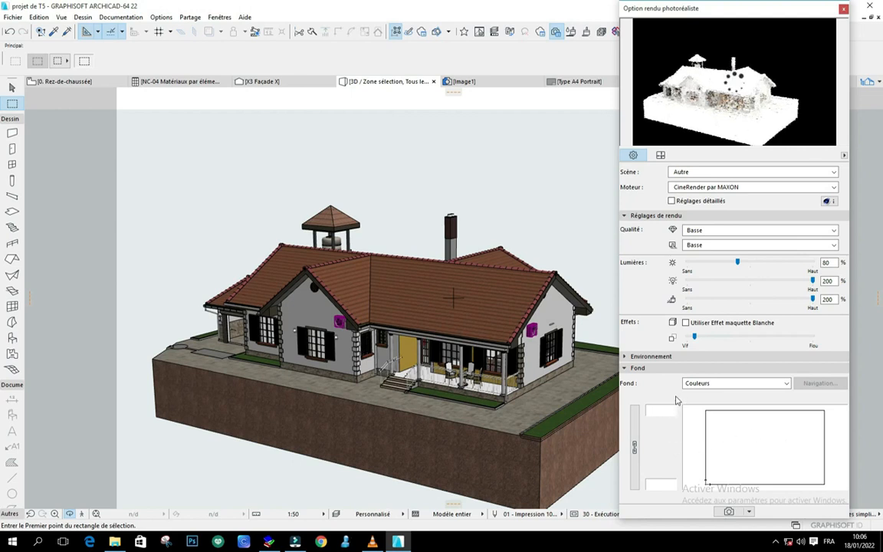
pyautogui.click(785, 385)
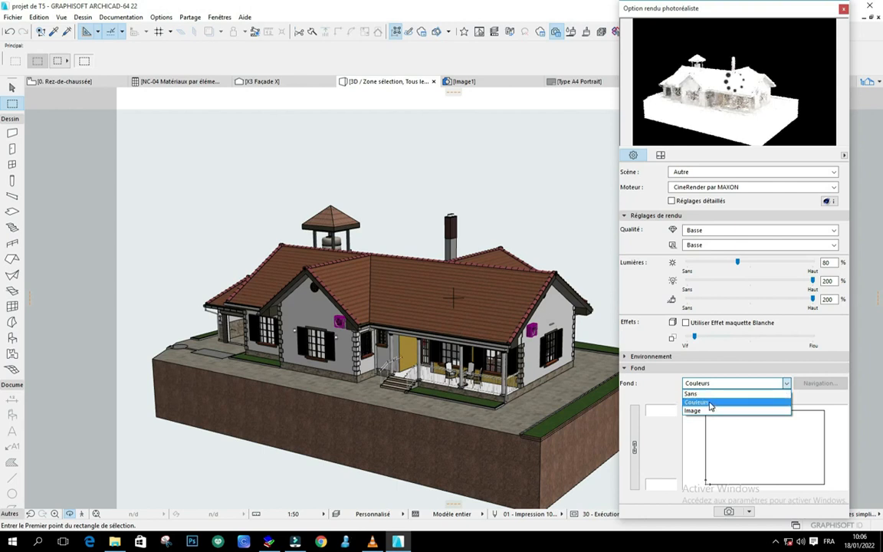
pyautogui.click(712, 403)
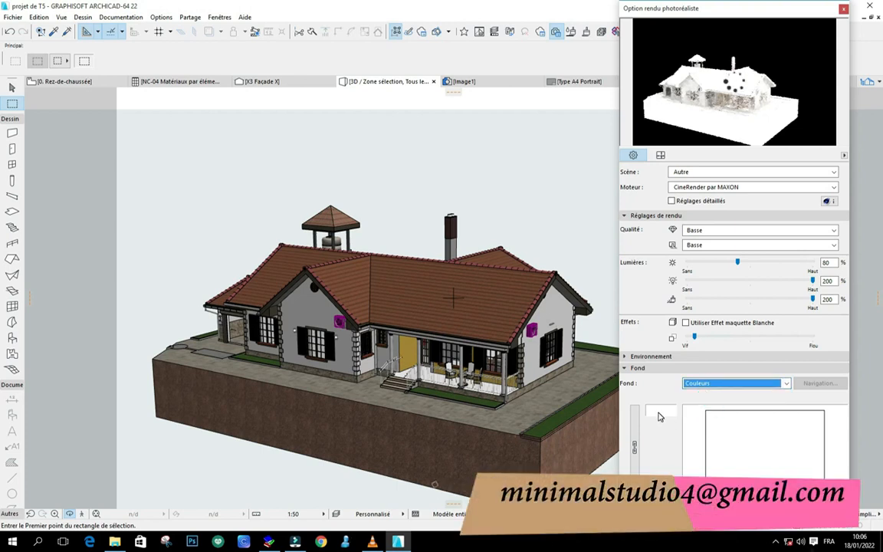
# - Try to give the background's sky a blue colour with hue 146 and saturation 141
pyautogui.click(661, 412)
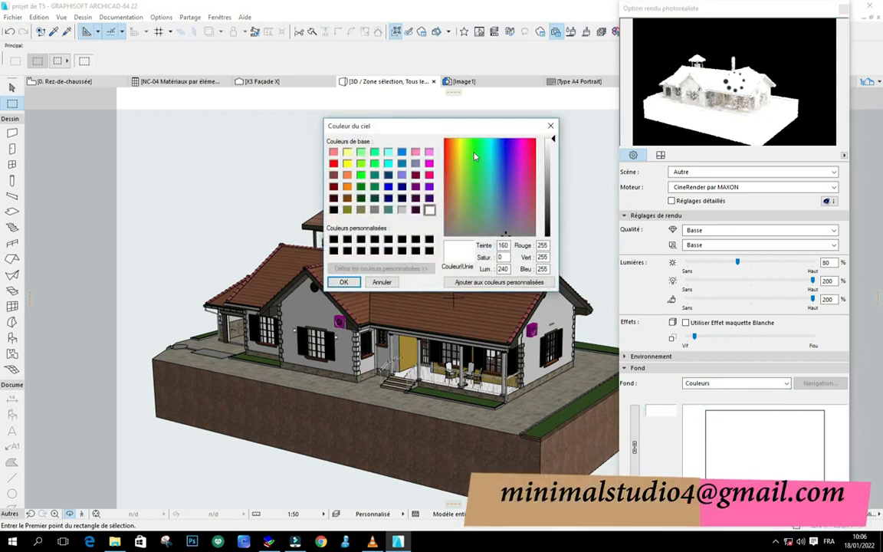
pyautogui.click(491, 142)
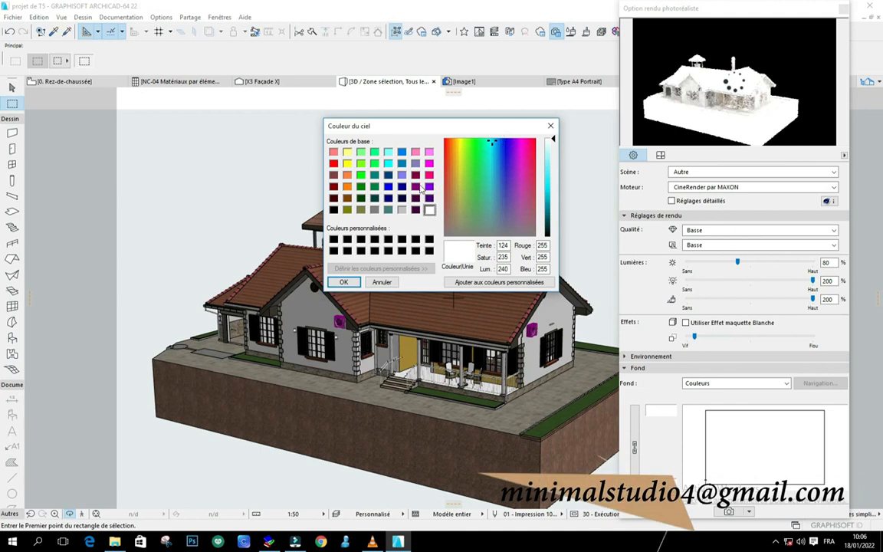
pyautogui.click(500, 178)
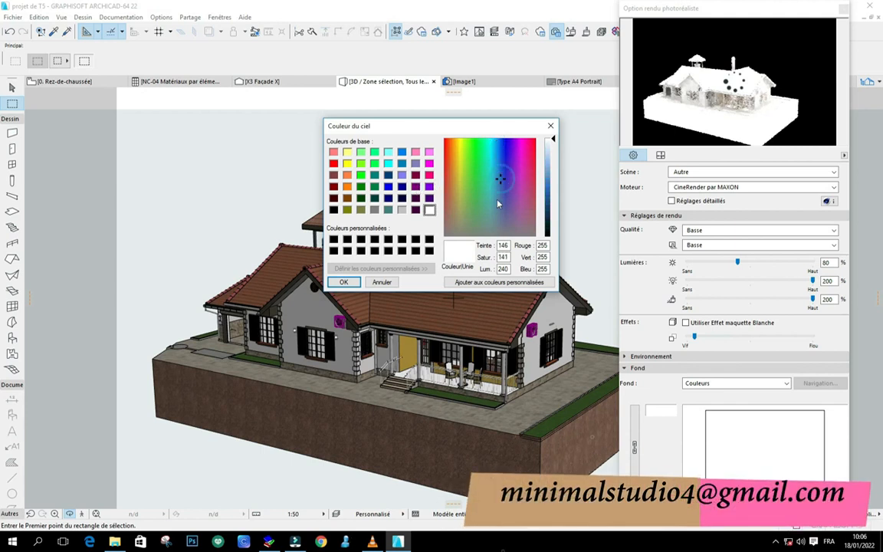
pyautogui.click(343, 280)
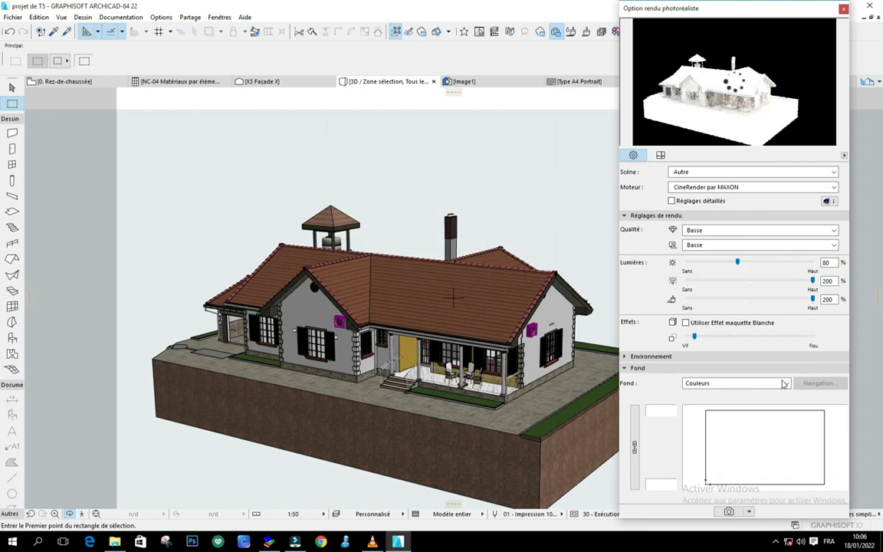
# - Set the background's sky colour to a light blue with hue 140 and saturation 240
pyautogui.click(661, 412)
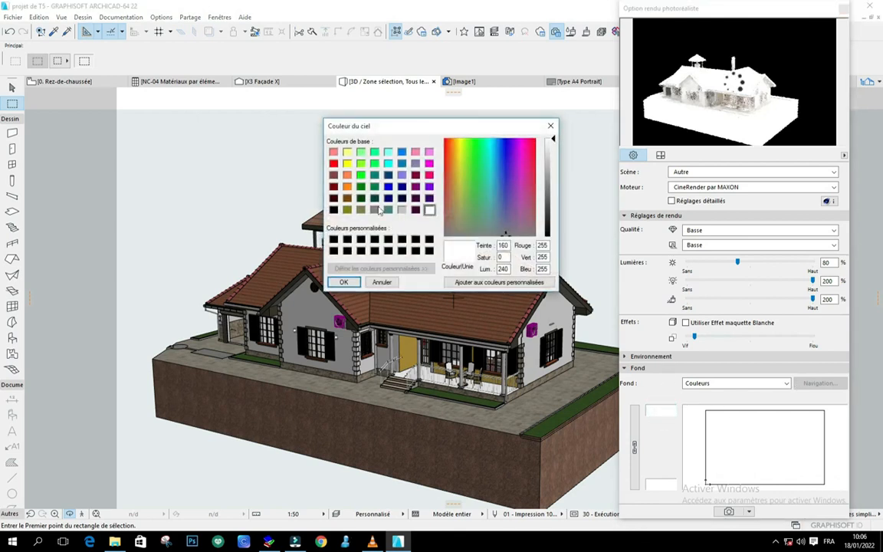
pyautogui.click(401, 152)
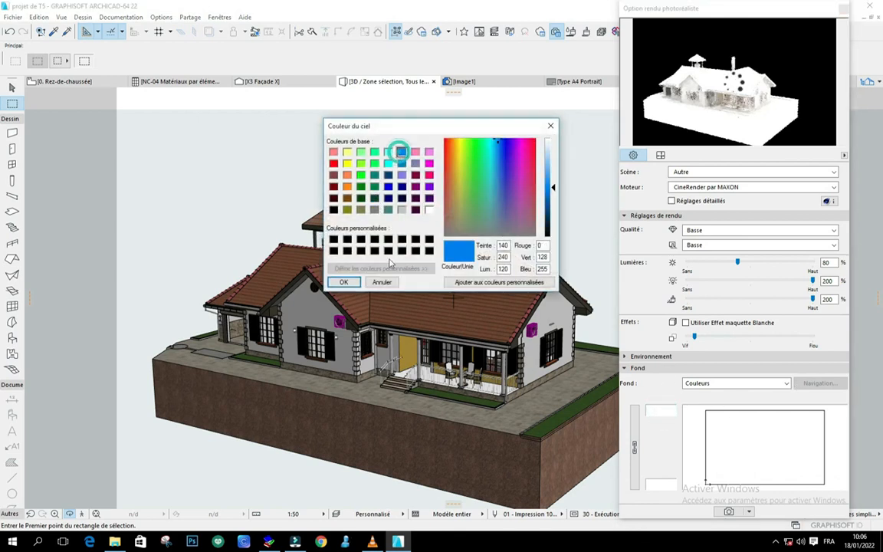
pyautogui.click(343, 282)
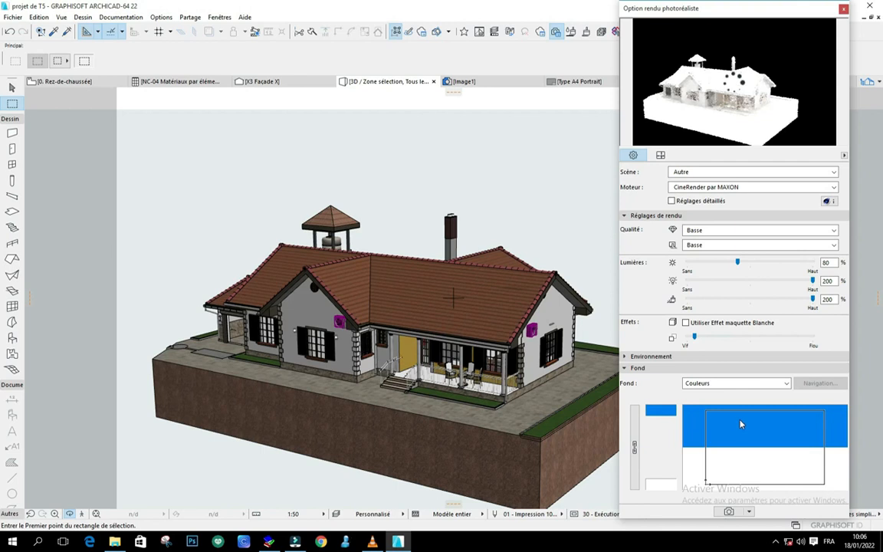
pyautogui.click(664, 414)
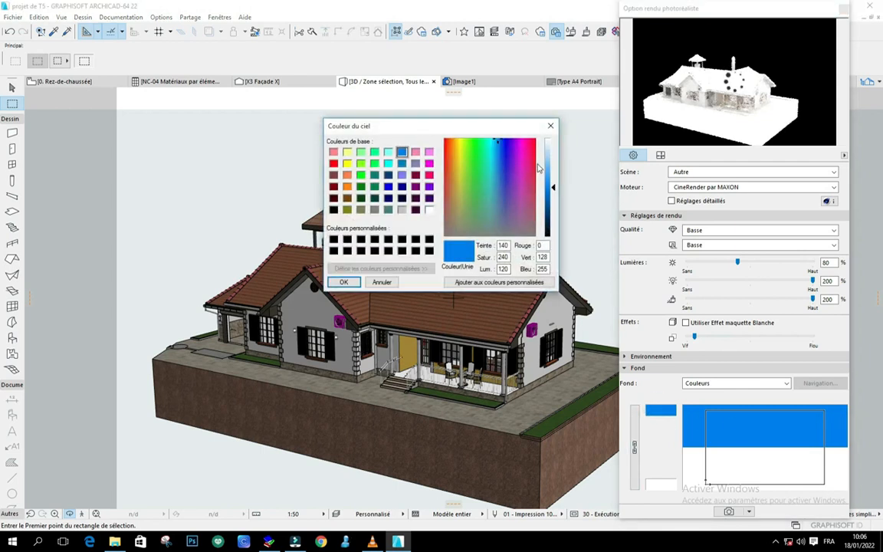
pyautogui.click(549, 152)
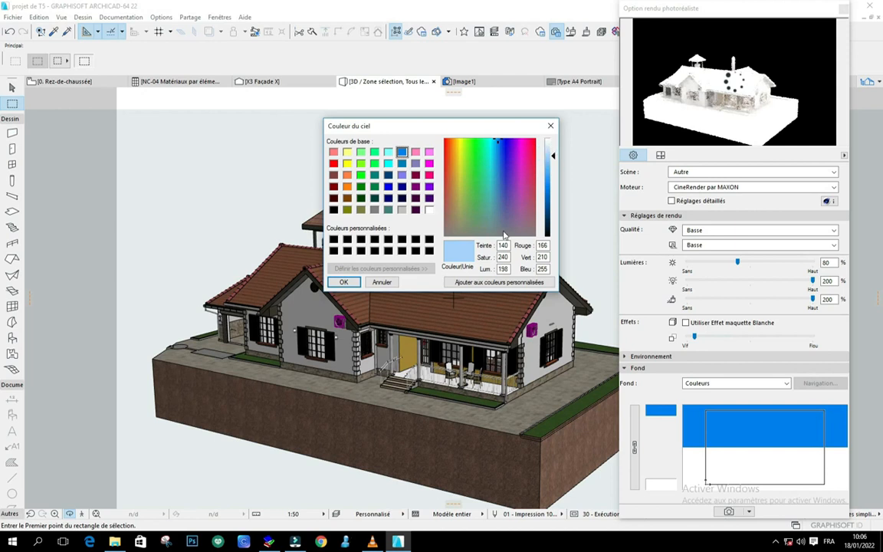
pyautogui.click(344, 282)
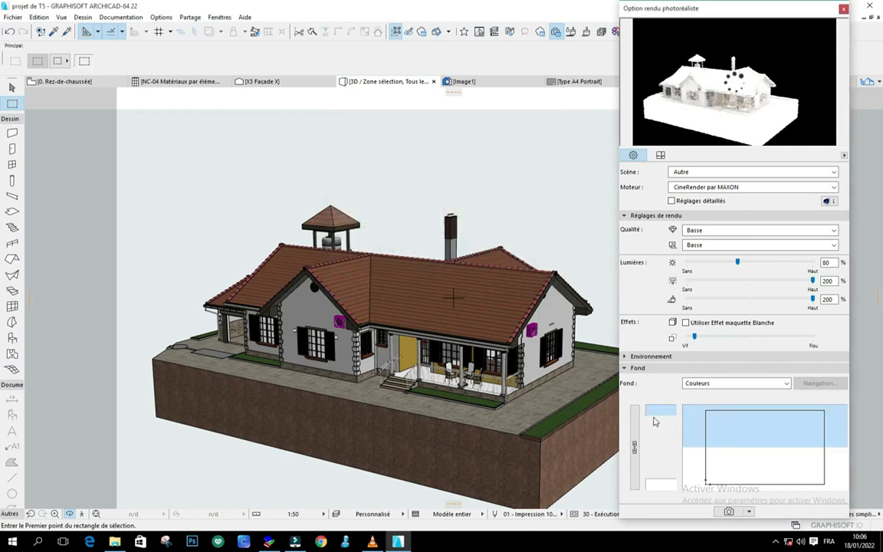
# - Set the background's ground colour to a pale orange with RGB 255, 231, 206
pyautogui.click(661, 486)
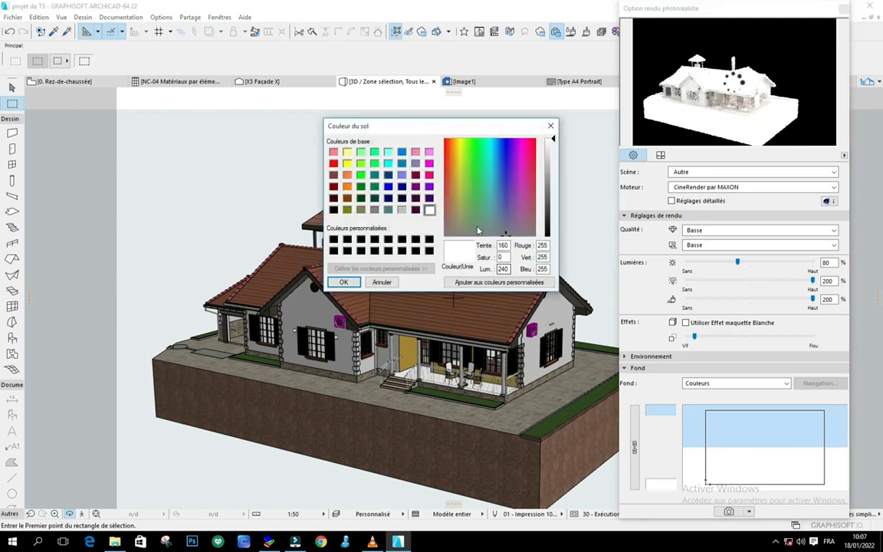
pyautogui.click(347, 186)
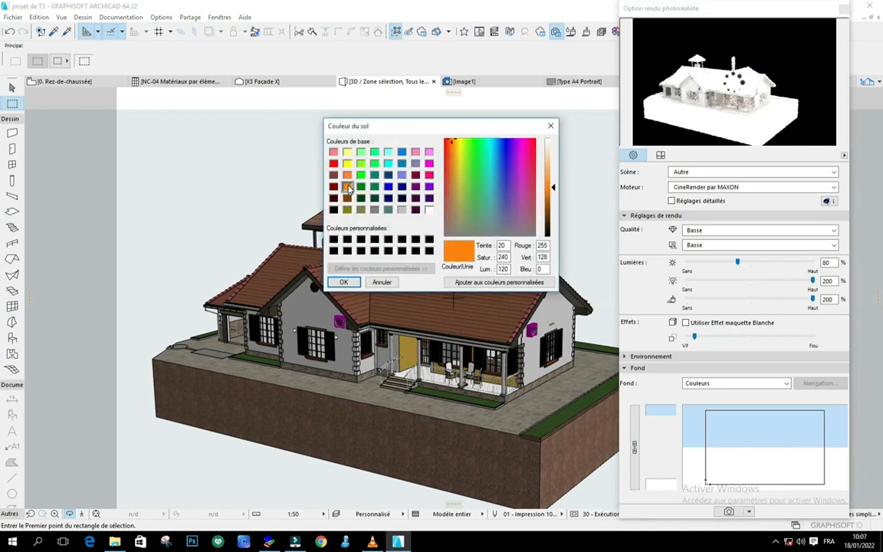
pyautogui.click(551, 151)
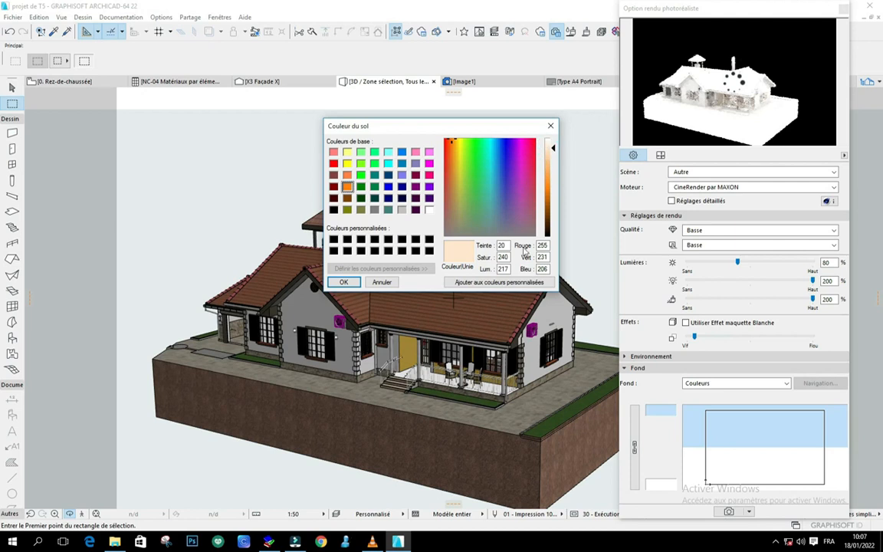
pyautogui.click(343, 282)
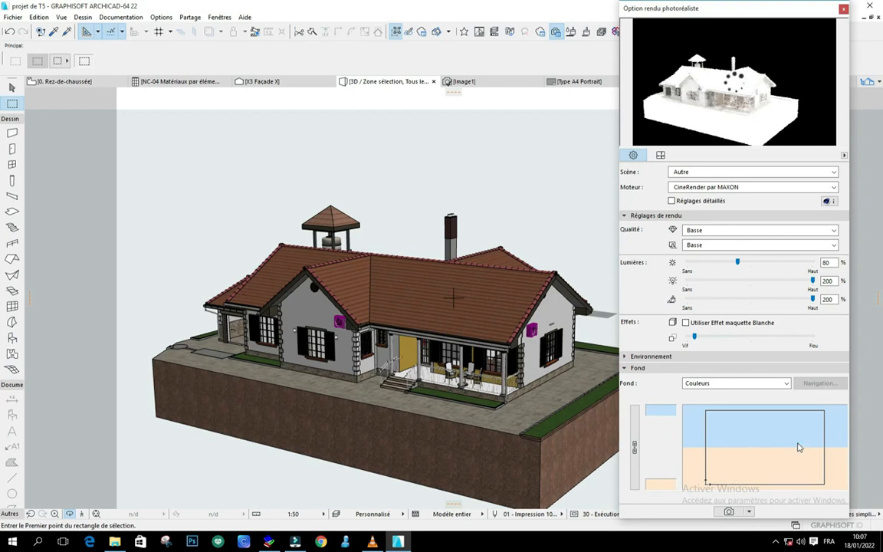
# - Switch the background to an image, browse the available pictures, and keep LIMBE BOT GAR 36.jpg from the embedded library
pyautogui.click(786, 384)
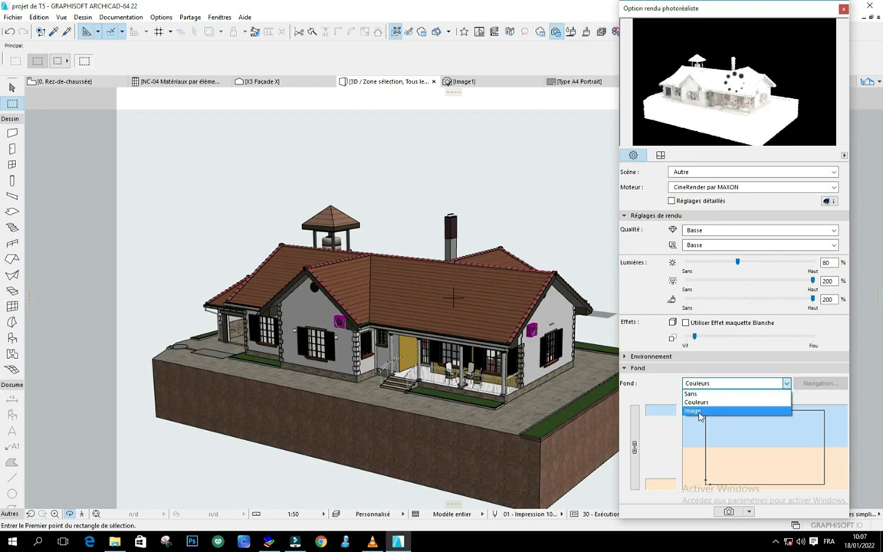
pyautogui.click(700, 412)
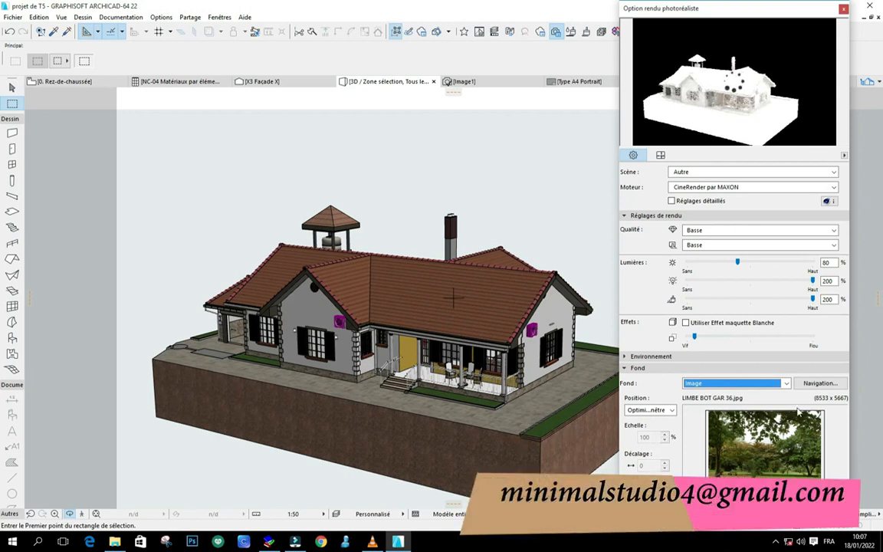
pyautogui.click(832, 385)
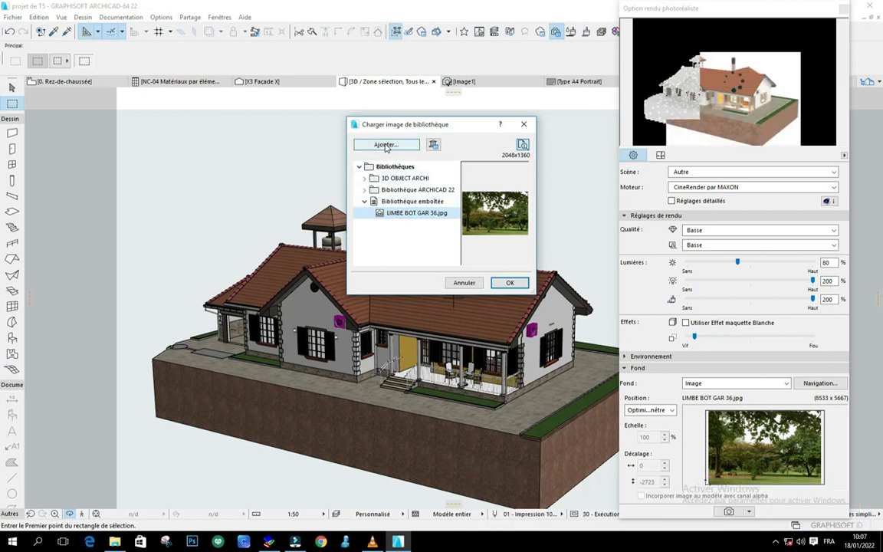
pyautogui.click(398, 151)
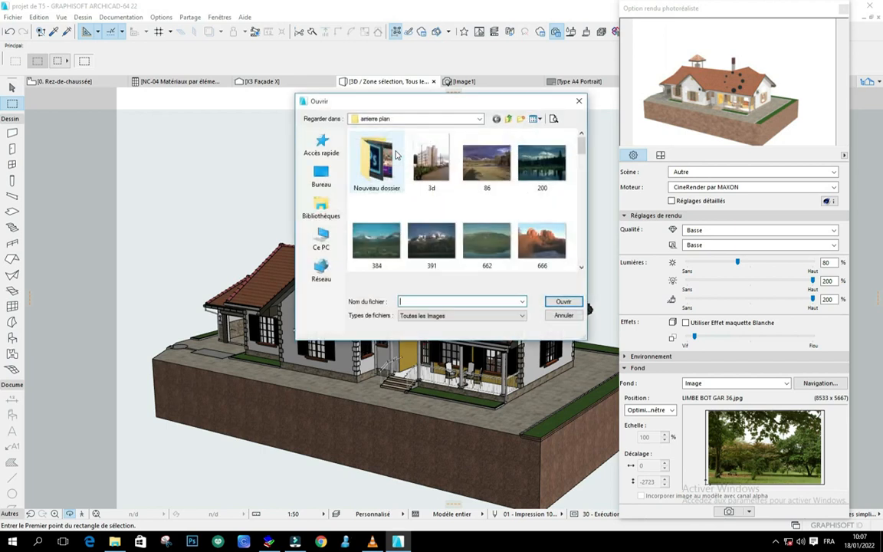
pyautogui.scroll(-8, 464, 184)
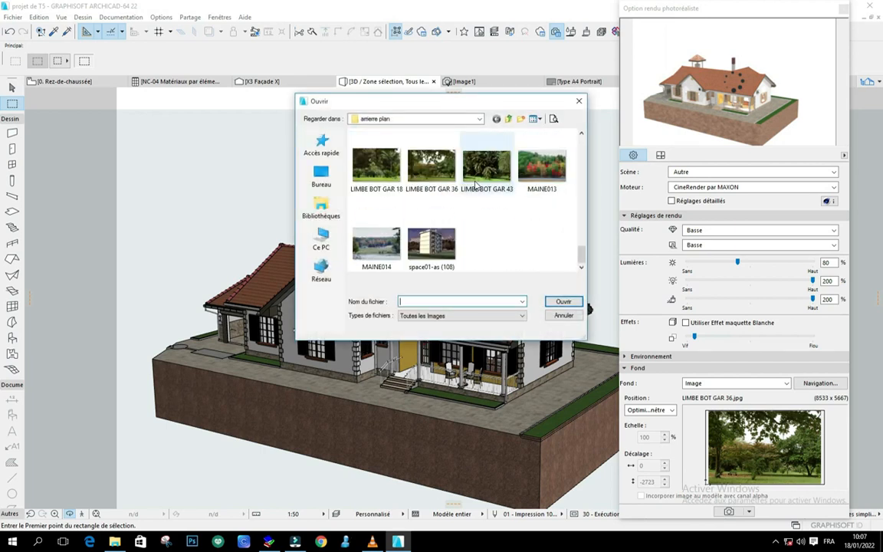
pyautogui.scroll(10, 473, 187)
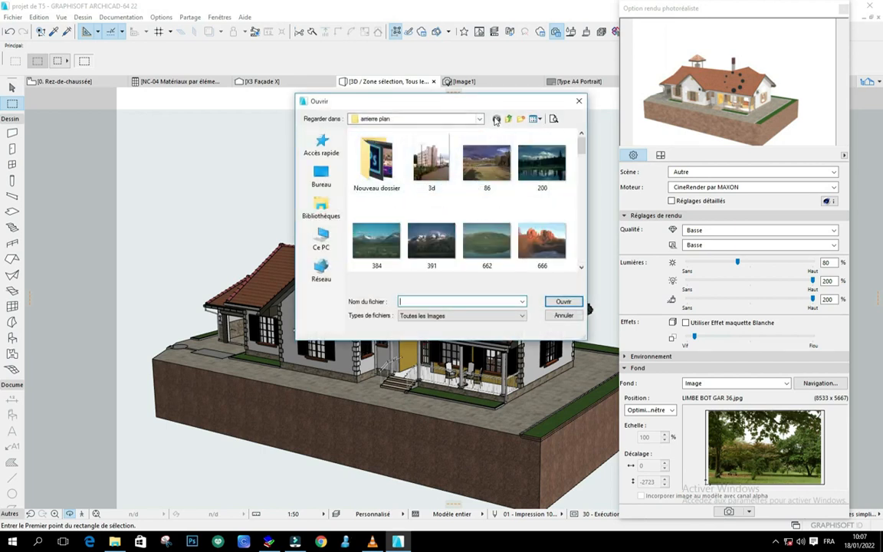
pyautogui.click(579, 101)
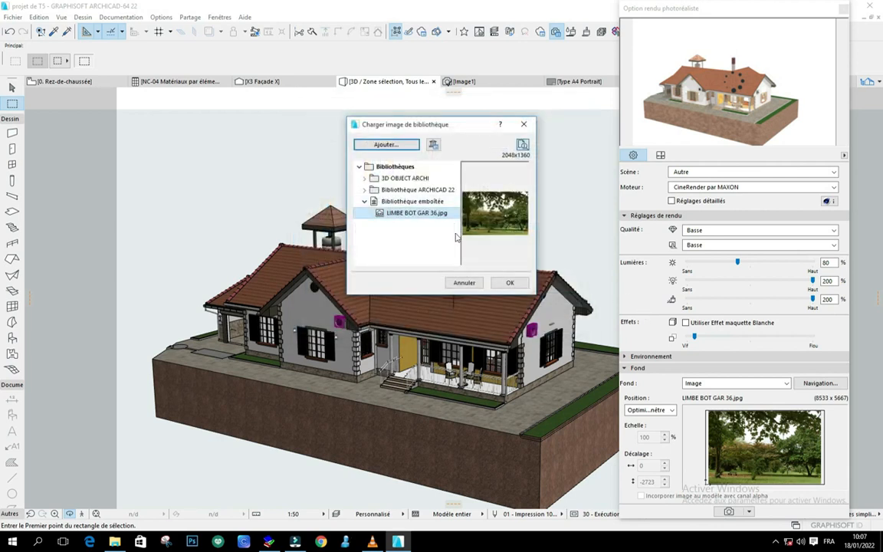
pyautogui.click(508, 283)
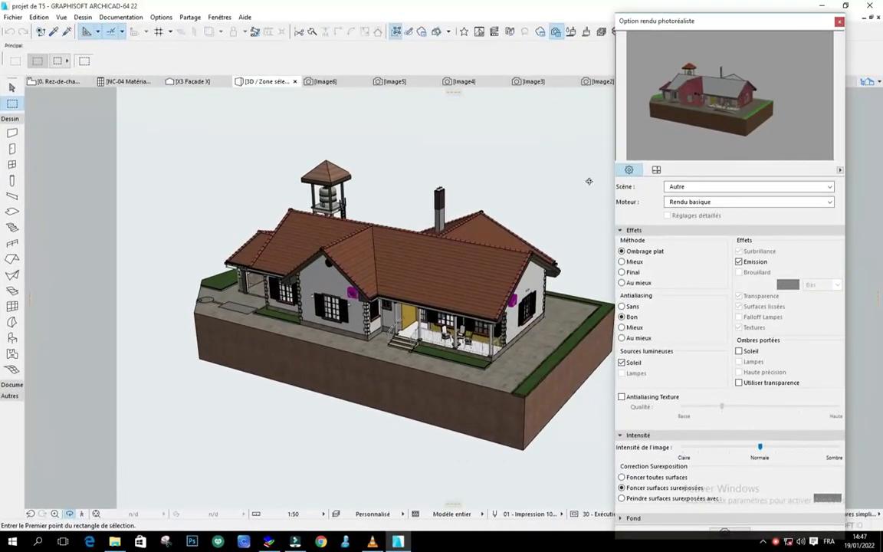
# - Close the photorealistic rendering options, reopen them from the image creation commands, and place the window clear of the house
pyautogui.moveTo(729, 24); pyautogui.dragTo(640, 32)
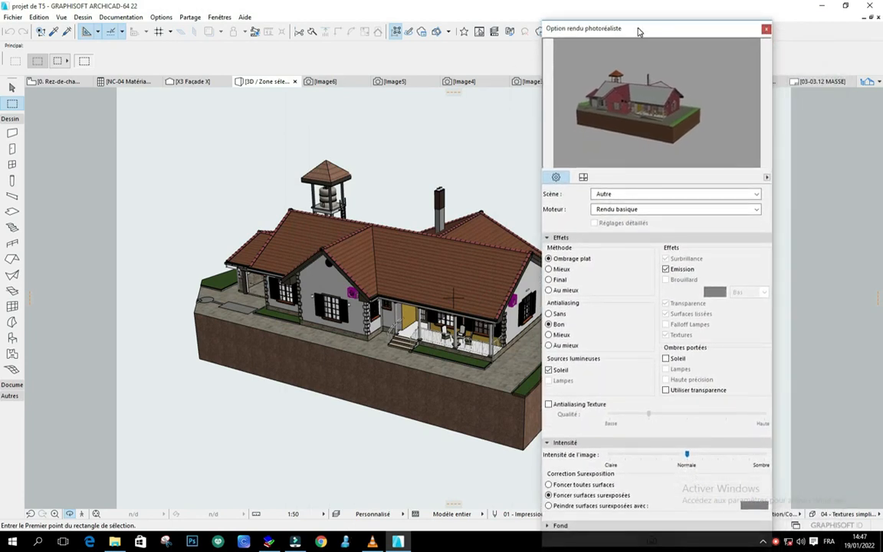
pyautogui.click(767, 29)
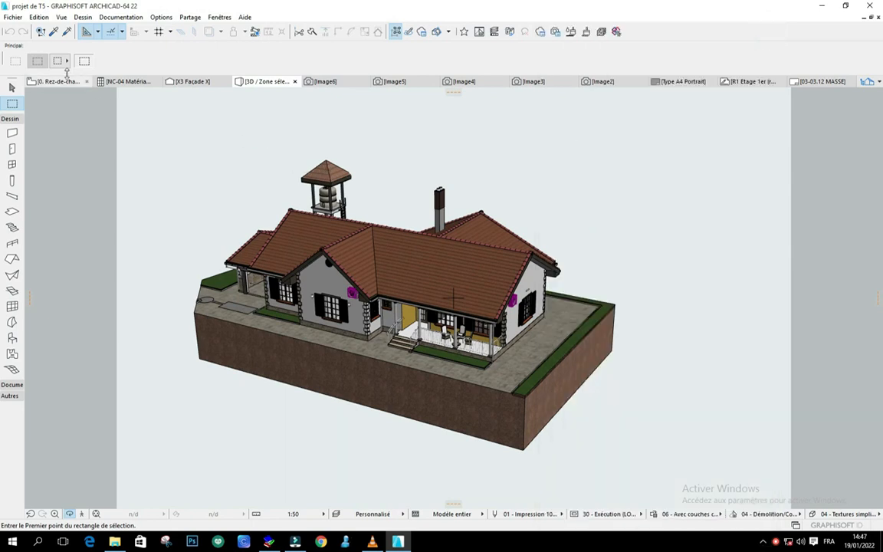
pyautogui.click(116, 21)
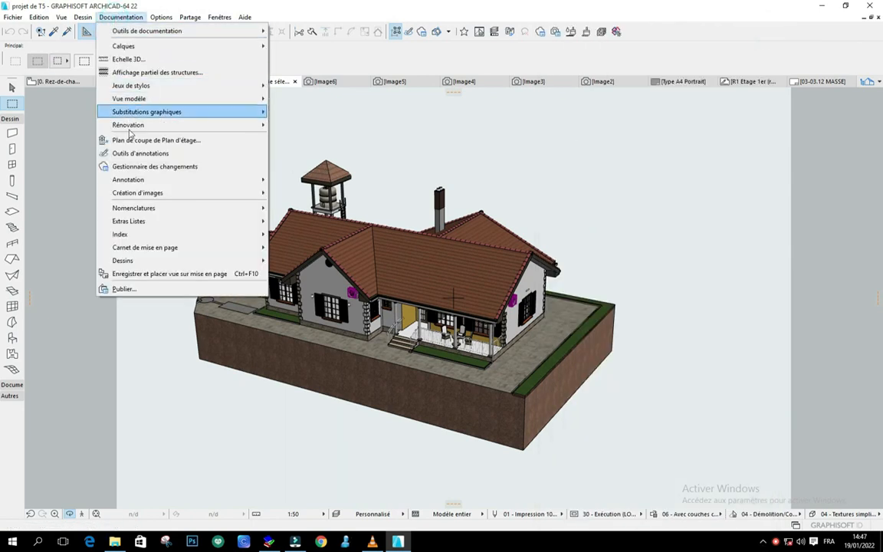
pyautogui.moveTo(132, 196)
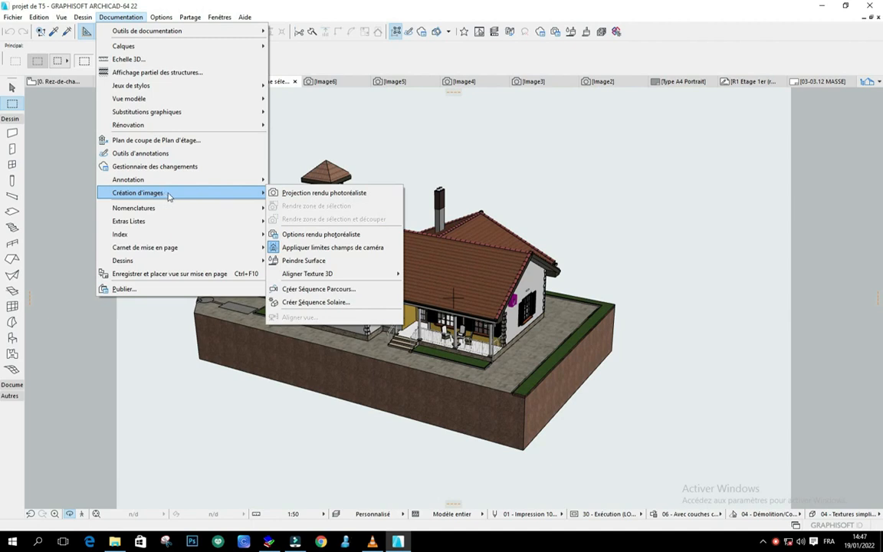
pyautogui.click(318, 234)
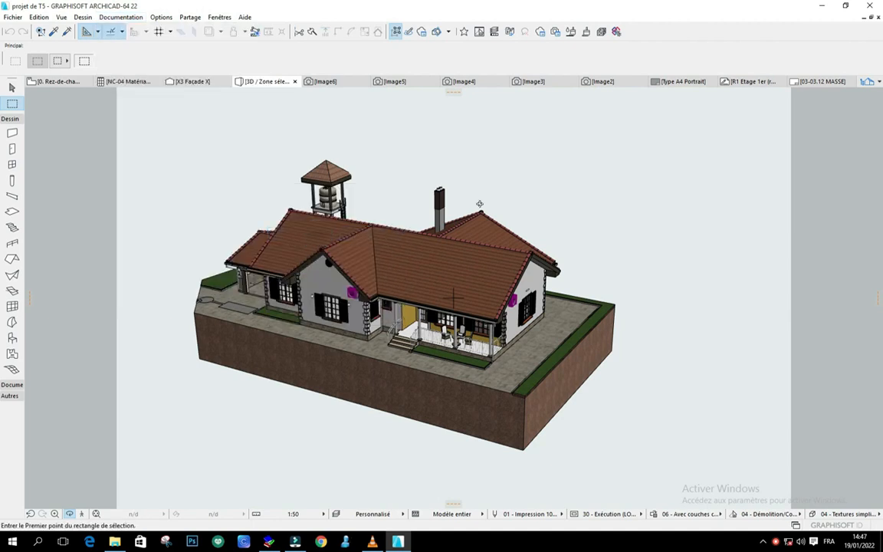
pyautogui.moveTo(697, 36); pyautogui.dragTo(745, 33)
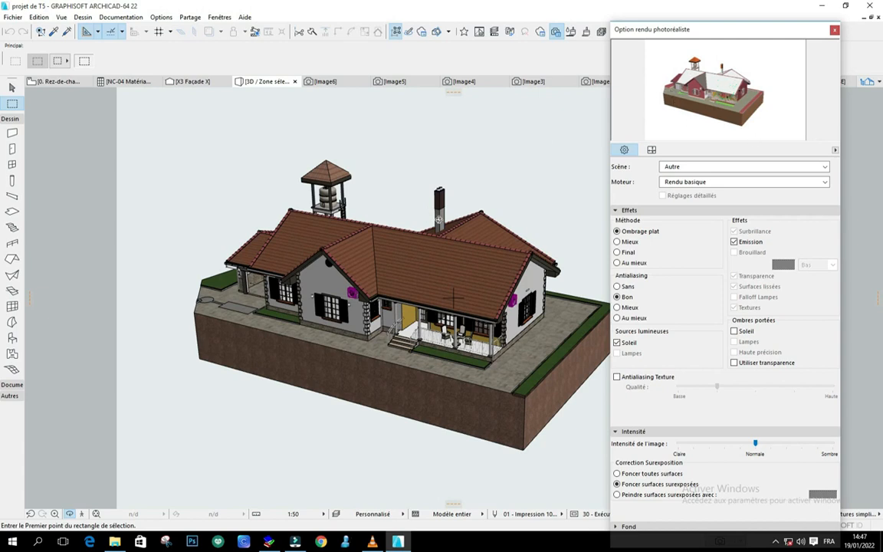
pyautogui.moveTo(664, 29); pyautogui.dragTo(682, 28)
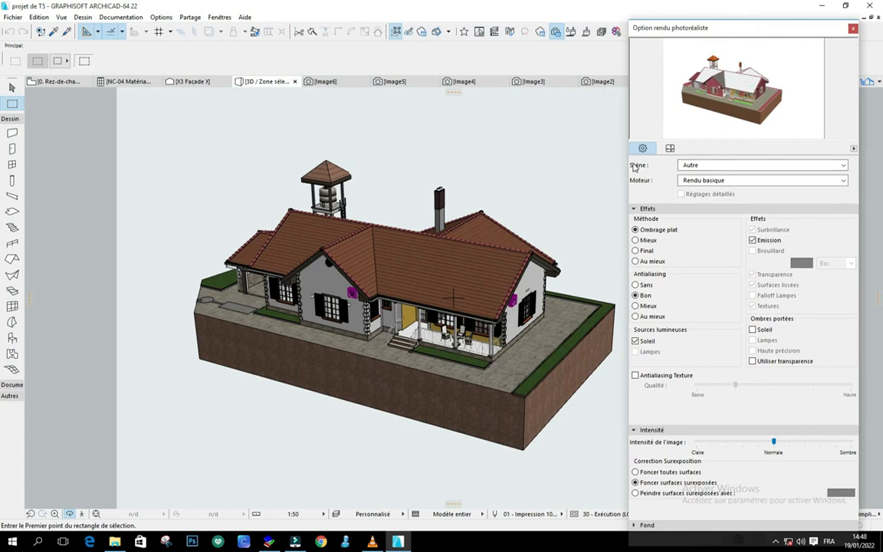
# - Look through the available scenes and switch the rendering engine from basic rendering to Esquisse
pyautogui.click(843, 165)
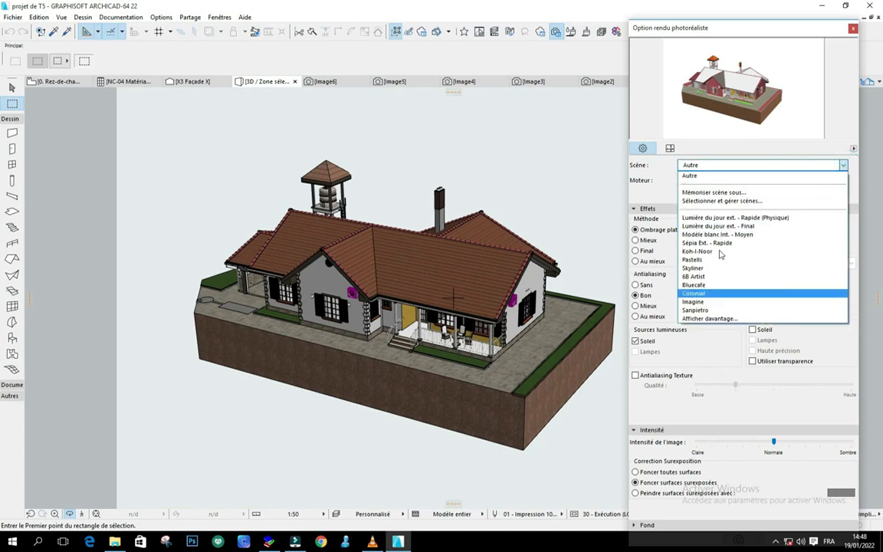
pyautogui.click(720, 356)
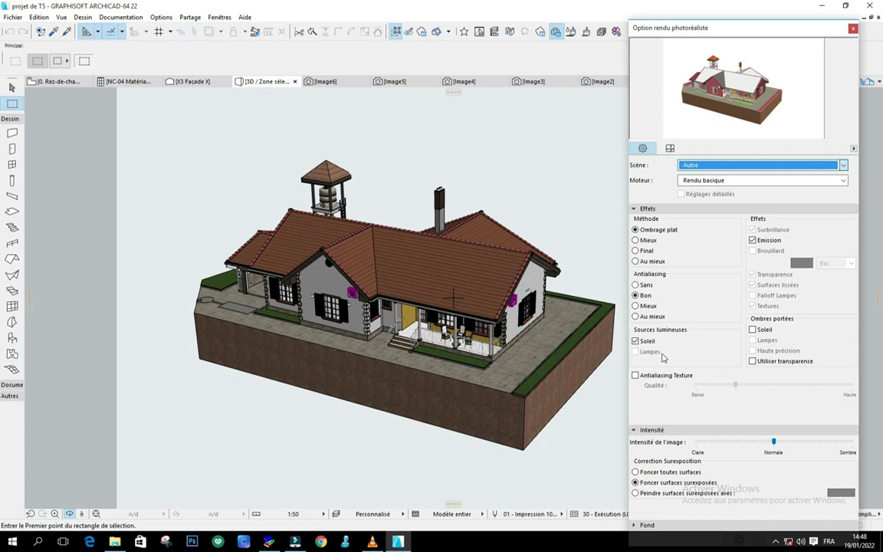
pyautogui.click(841, 183)
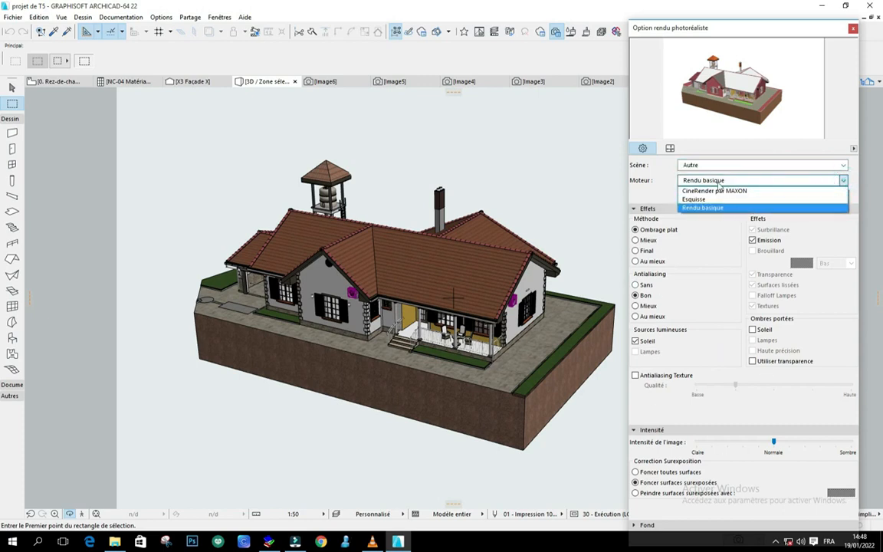
pyautogui.press('Up')
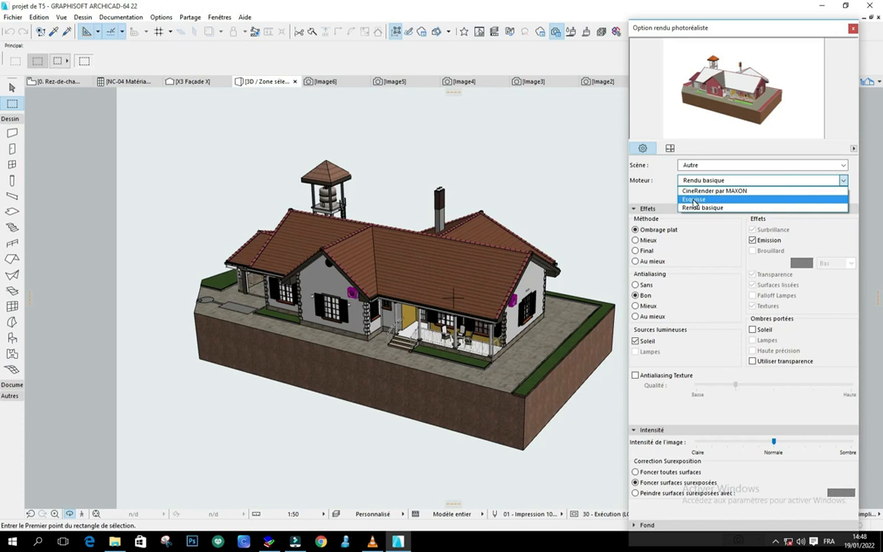
pyautogui.click(694, 201)
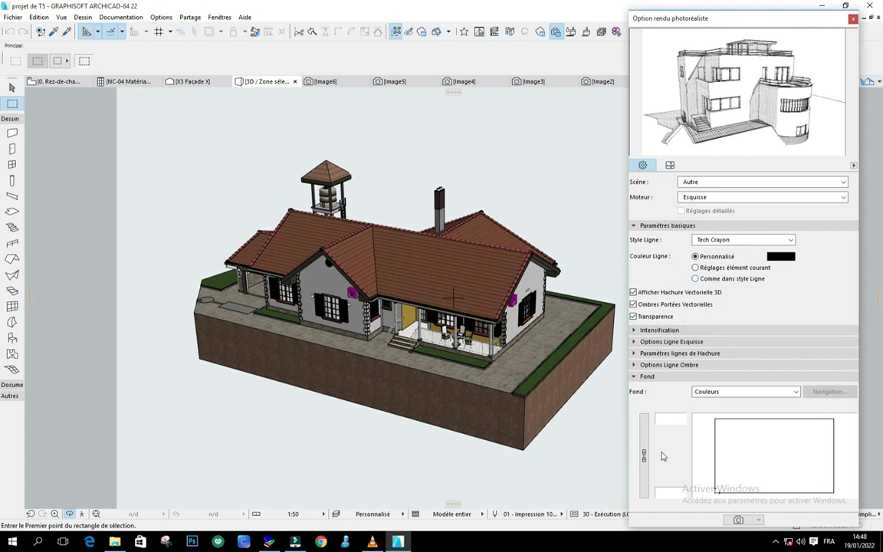
# - Review the pixel width and height of the output image, and return to the rendering settings
pyautogui.moveTo(688, 62)
pyautogui.click(671, 165)
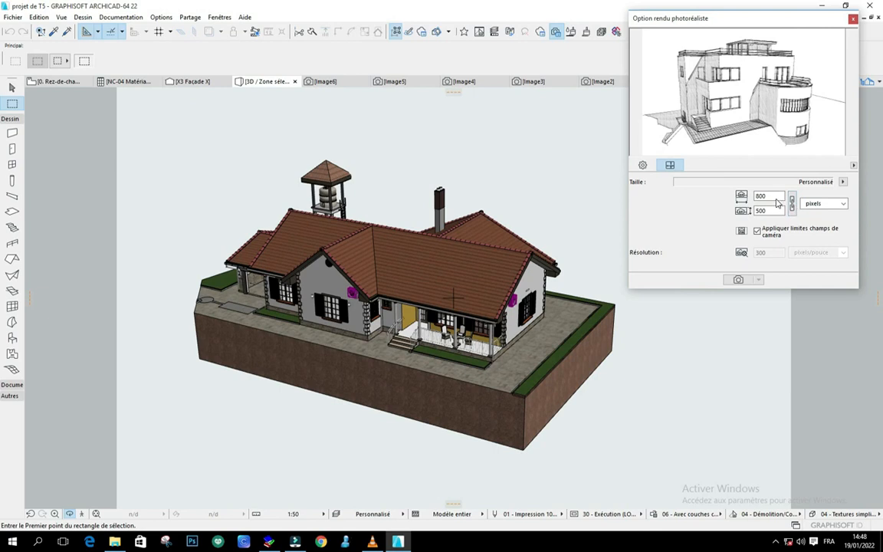
pyautogui.doubleClick(775, 196)
pyautogui.doubleClick(760, 211)
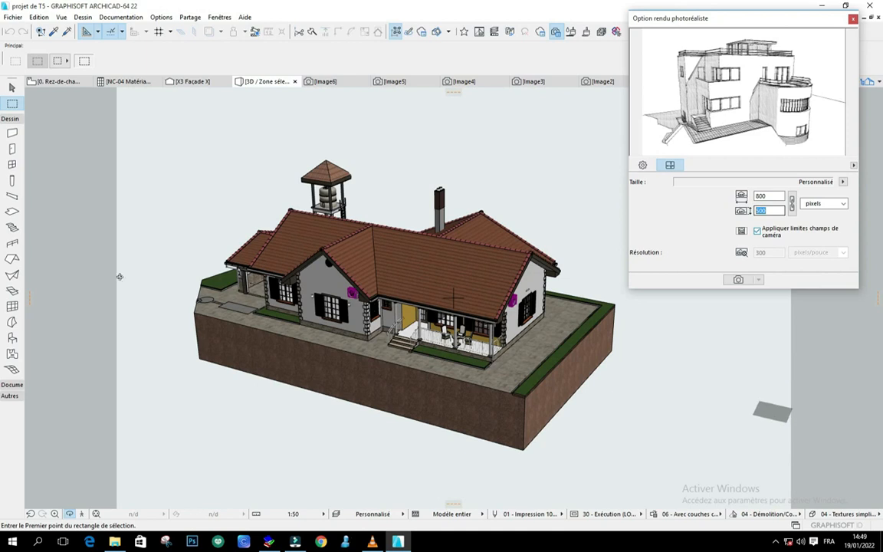
pyautogui.click(643, 165)
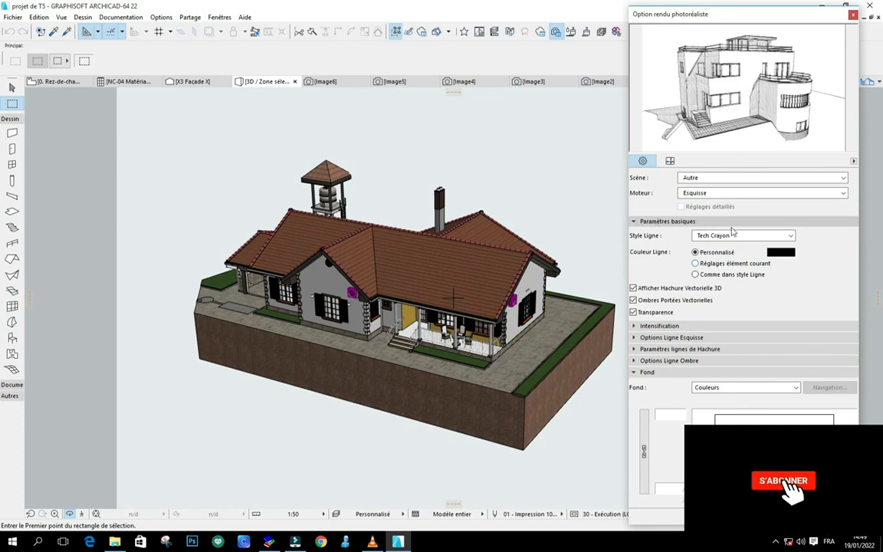
# - Try the Stylo Feutre line style for the sketch rendering, and set the style back to Tech Crayon
pyautogui.click(791, 235)
pyautogui.scroll(3, 745, 274)
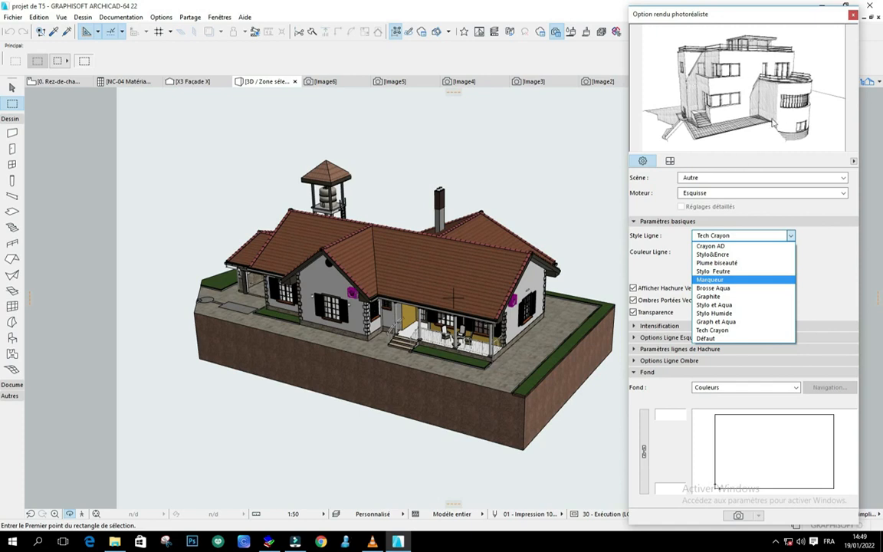
pyautogui.click(712, 273)
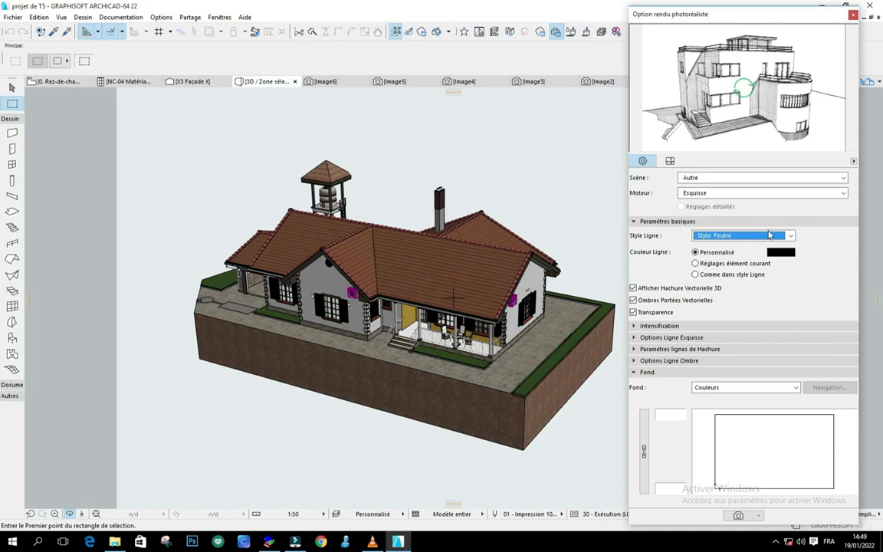
pyautogui.click(791, 235)
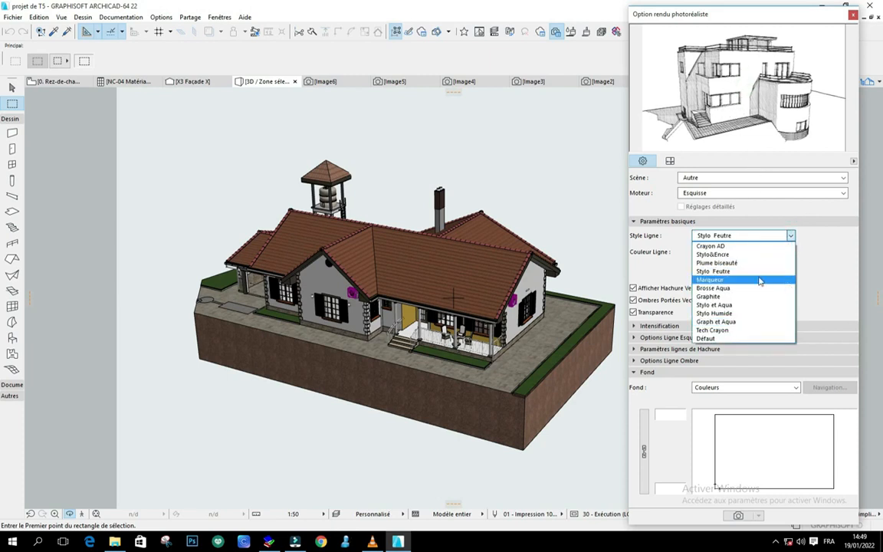
pyautogui.click(713, 331)
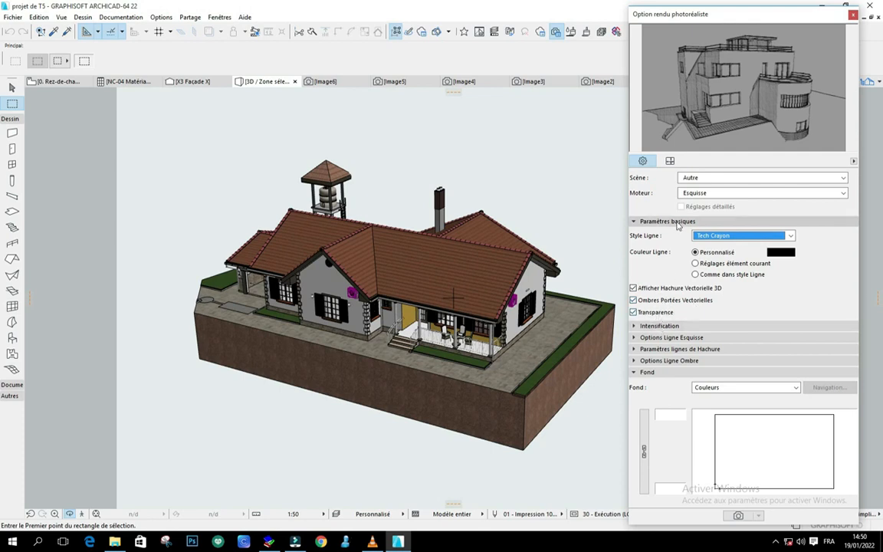
# - Set the paper roughness to 50 % in the intensification settings and render the house as a sketch
pyautogui.click(635, 328)
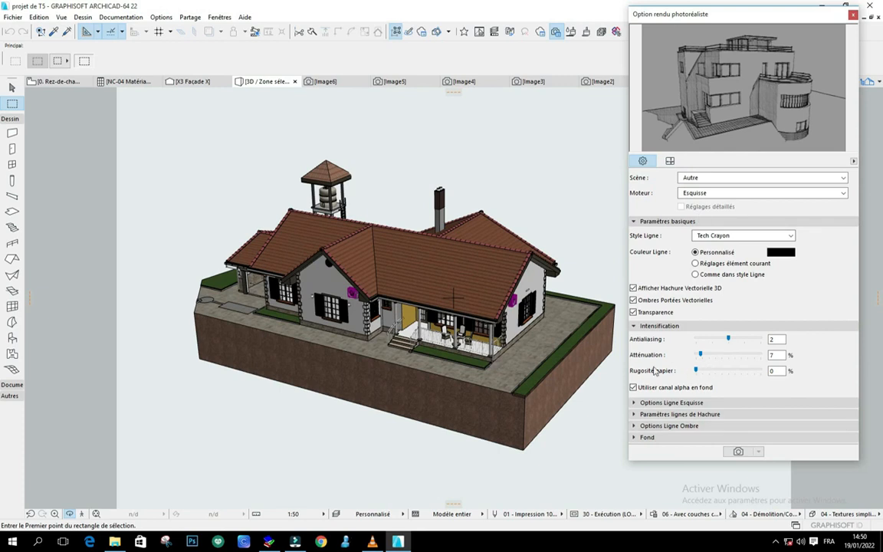
pyautogui.moveTo(696, 371); pyautogui.dragTo(727, 371)
pyautogui.moveTo(726, 370); pyautogui.dragTo(755, 371)
pyautogui.write('50')
pyautogui.click(773, 355)
pyautogui.click(738, 451)
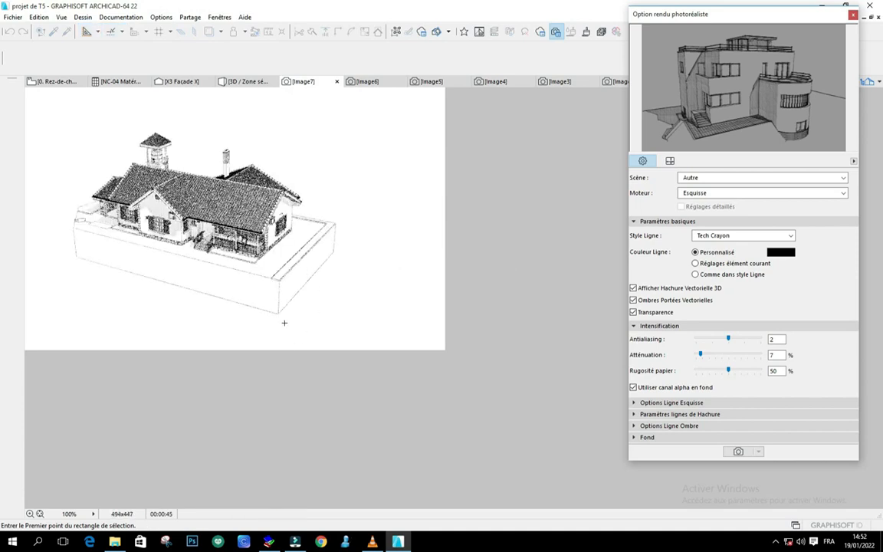
# - Inspect the rough-paper rendering, set the paper roughness back to 0 %, and display the earlier sketch rendering Image5
pyautogui.scroll(2, 148, 227)
pyautogui.scroll(1, 204, 241)
pyautogui.scroll(-1, 208, 243)
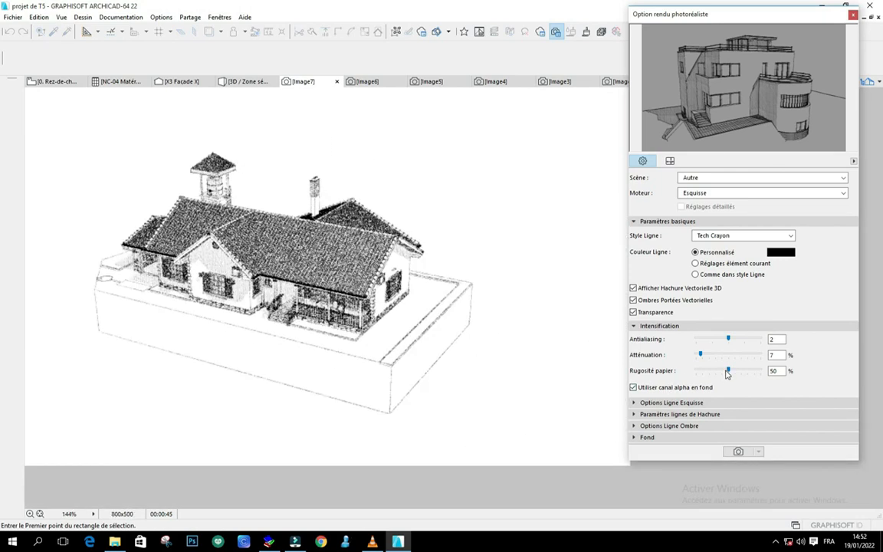
pyautogui.scroll(1, 253, 258)
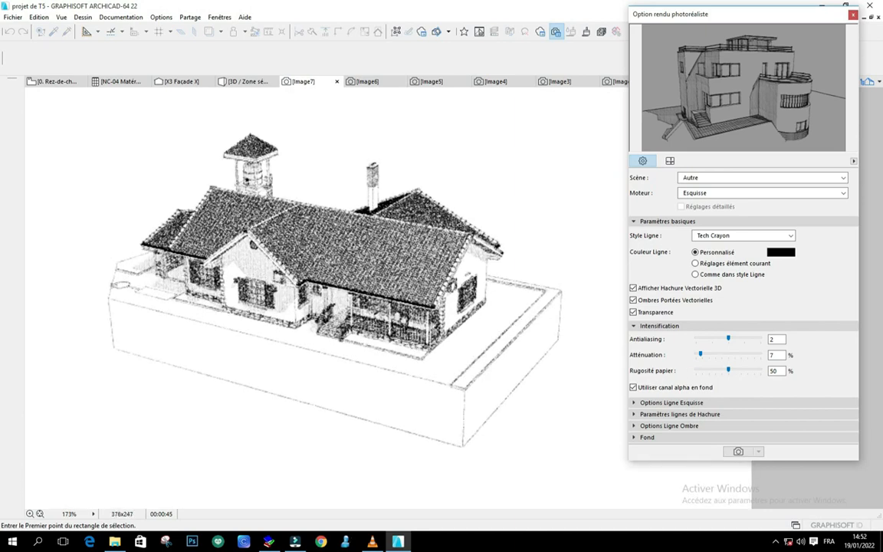
pyautogui.scroll(-1, 253, 258)
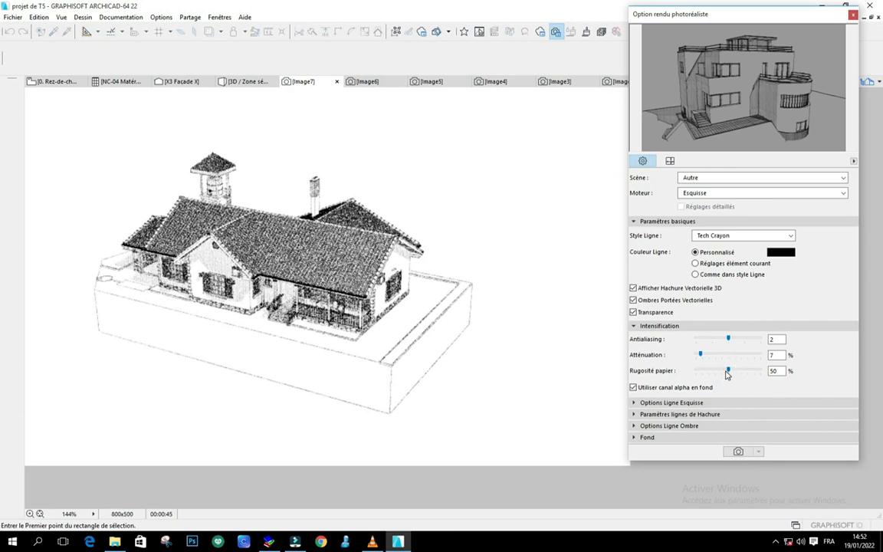
pyautogui.moveTo(728, 371); pyautogui.dragTo(700, 373)
pyautogui.doubleClick(778, 371)
pyautogui.click(429, 81)
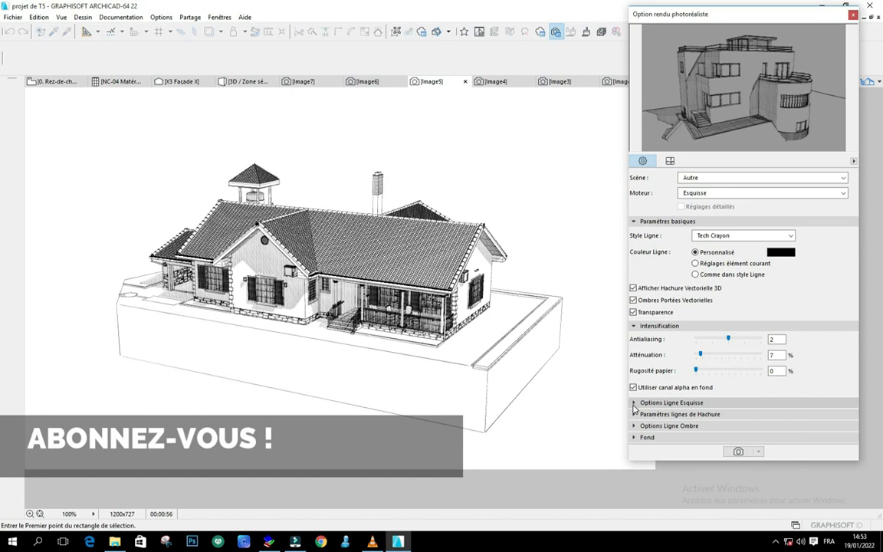
# - Review the sketch line, hatch line and shadow line settings, and return to the intensification settings
pyautogui.click(634, 402)
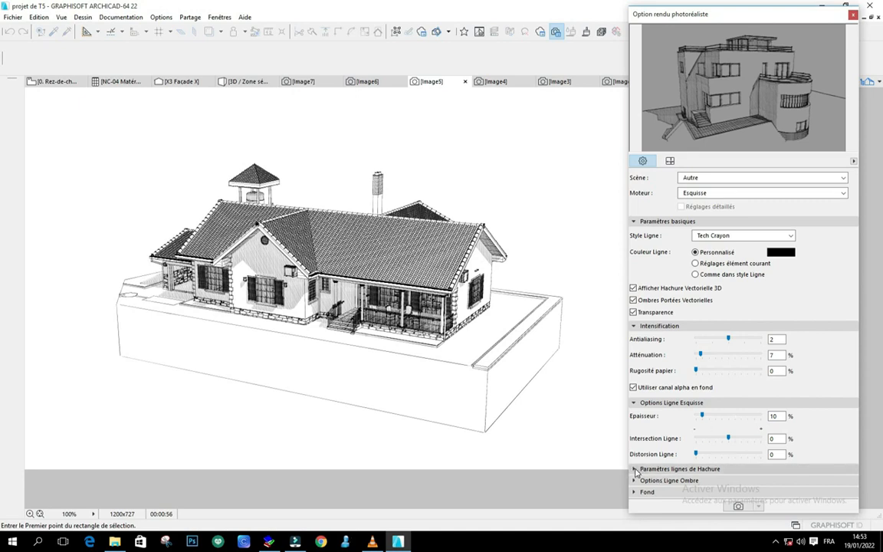
pyautogui.click(635, 469)
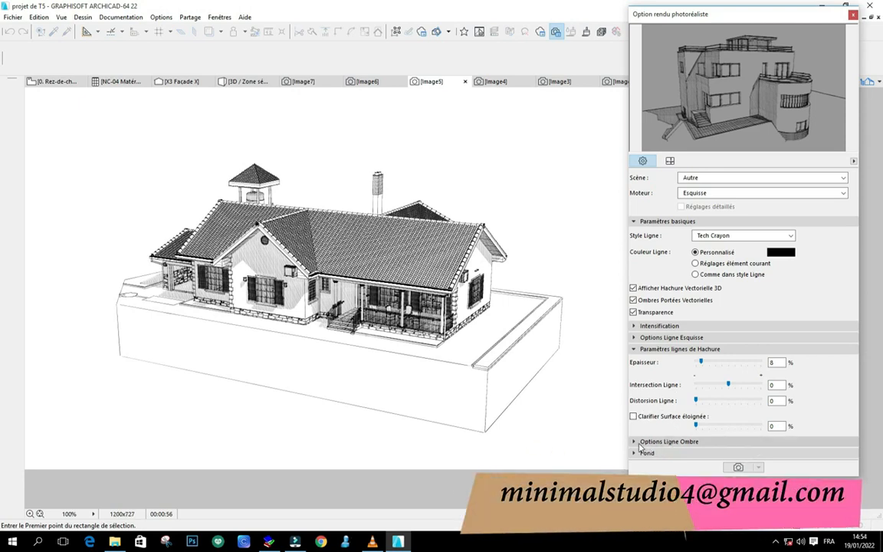
pyautogui.click(639, 443)
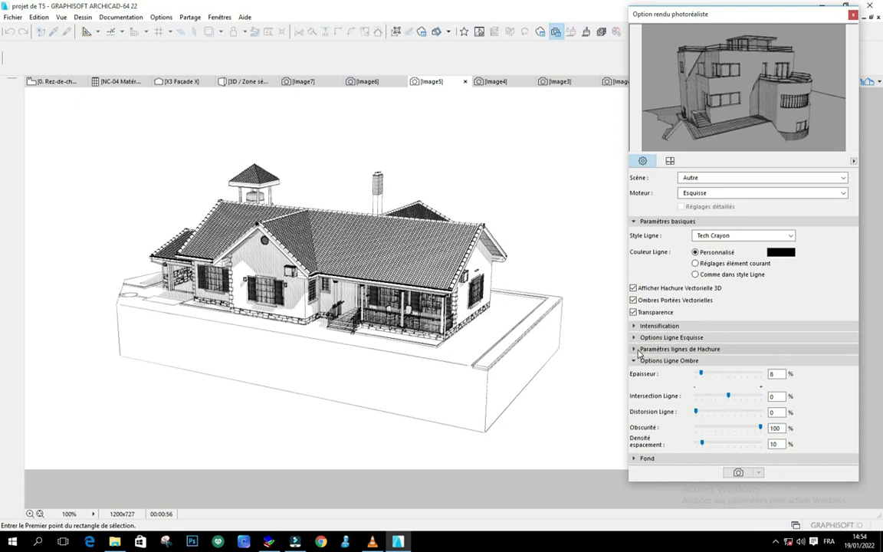
pyautogui.click(648, 326)
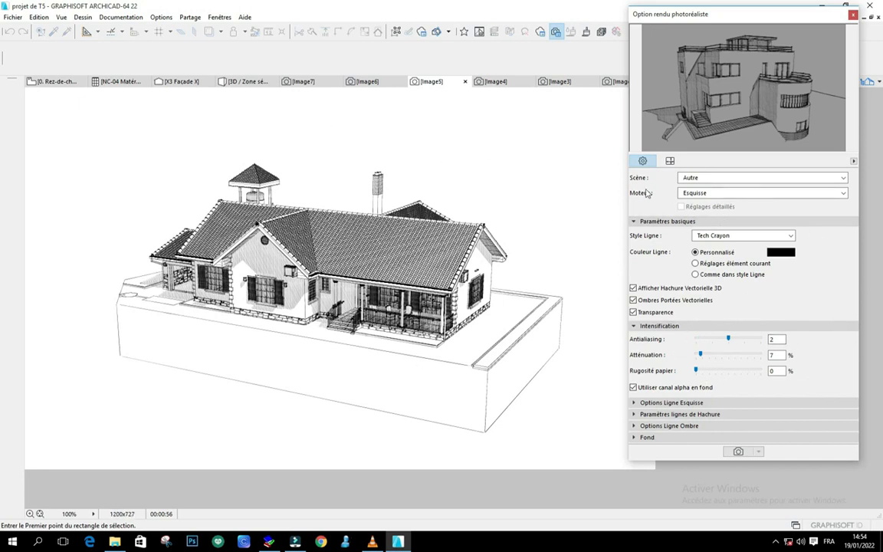
# - Start saving the current sketch settings as a scene named TUTO, and enlarge the save dialog to show the scene folders
pyautogui.click(841, 179)
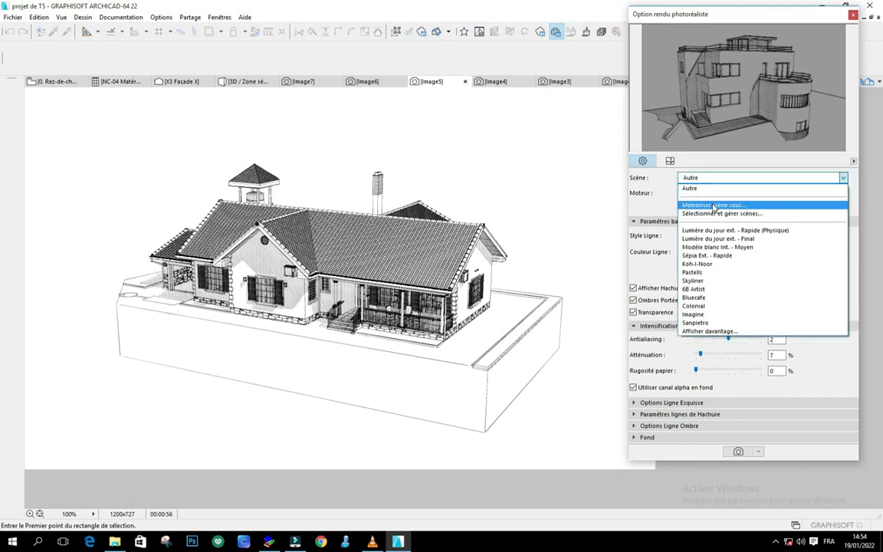
pyautogui.click(714, 206)
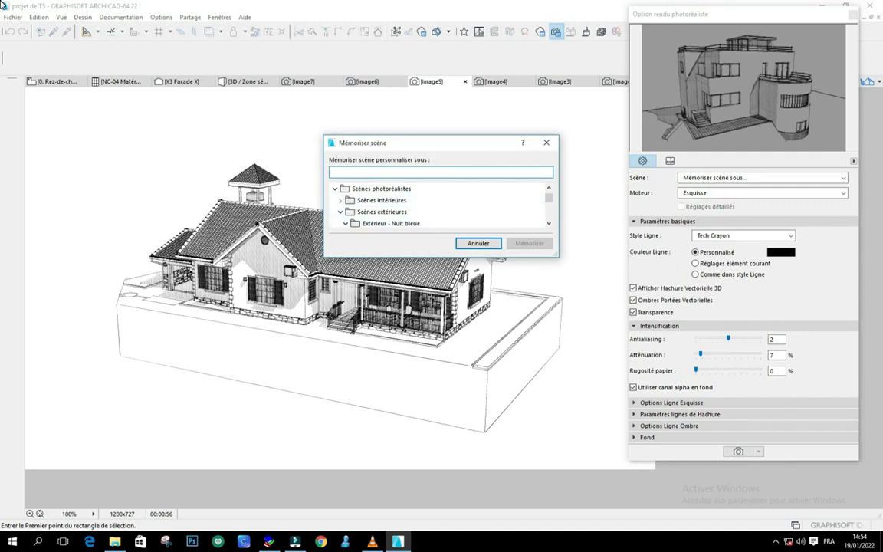
pyautogui.write('TUTO')
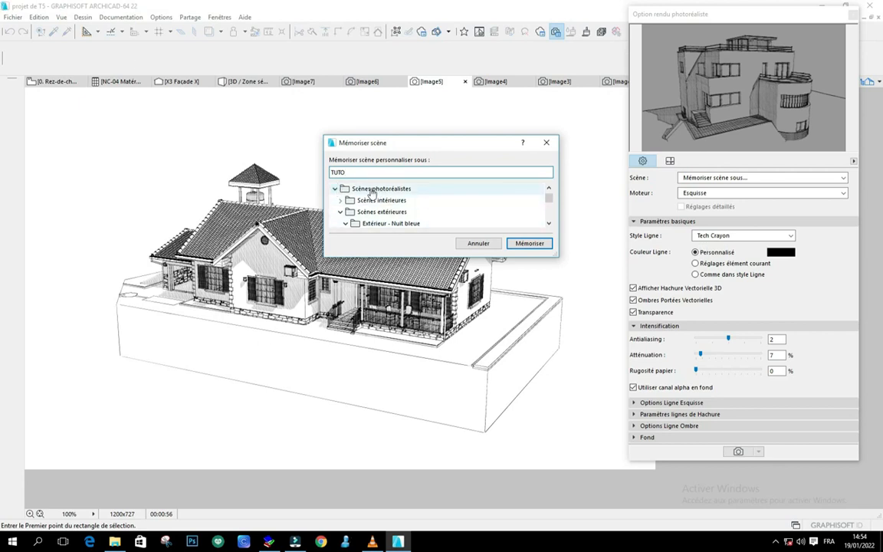
pyautogui.scroll(2, 397, 197)
pyautogui.scroll(1, 395, 198)
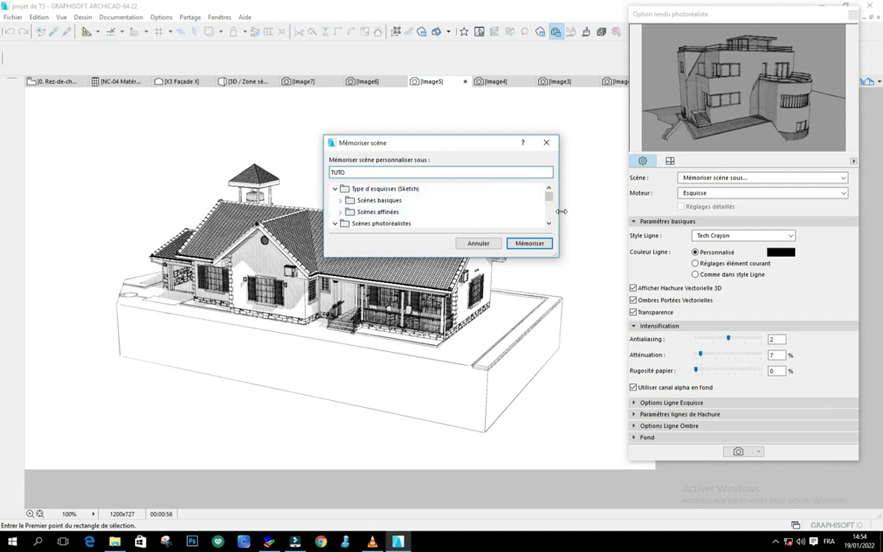
pyautogui.moveTo(561, 211); pyautogui.dragTo(660, 211)
pyautogui.moveTo(421, 136); pyautogui.dragTo(421, 36)
pyautogui.moveTo(439, 257); pyautogui.dragTo(429, 445)
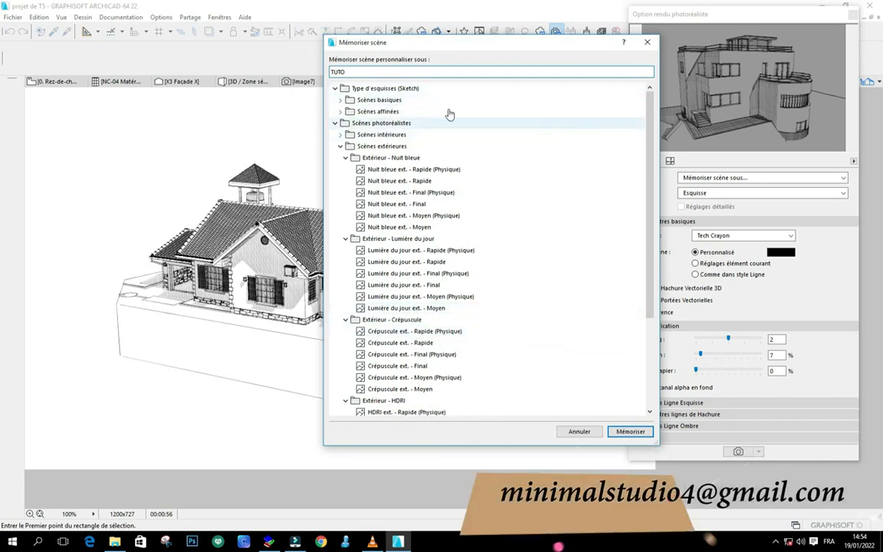
# - Save the scene in the Scènes basiques folder under Type d'esquisses (Sketch), and select TUTO as the rendering scene
pyautogui.doubleClick(368, 101)
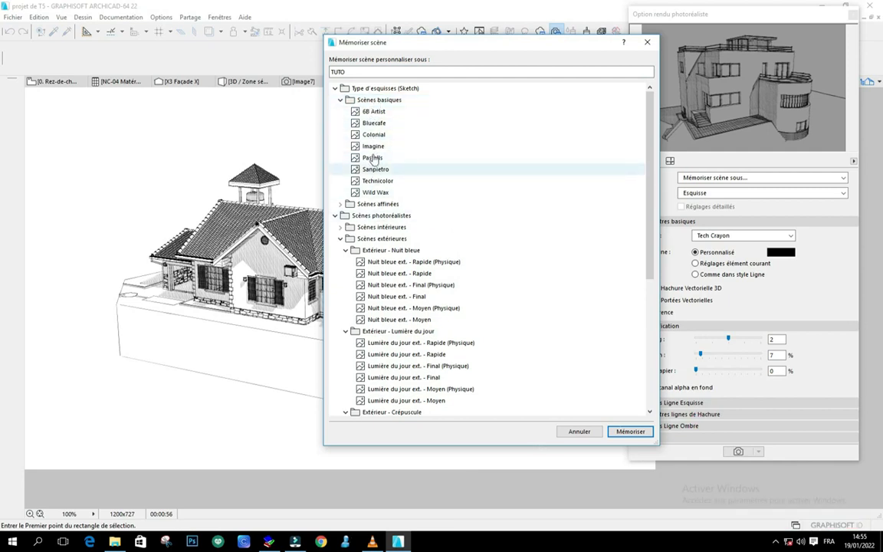
pyautogui.click(365, 99)
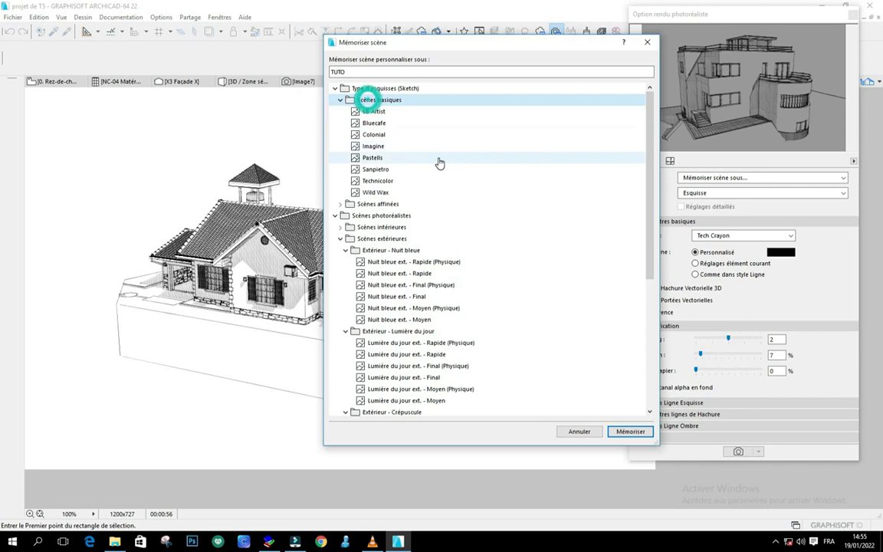
pyautogui.click(623, 433)
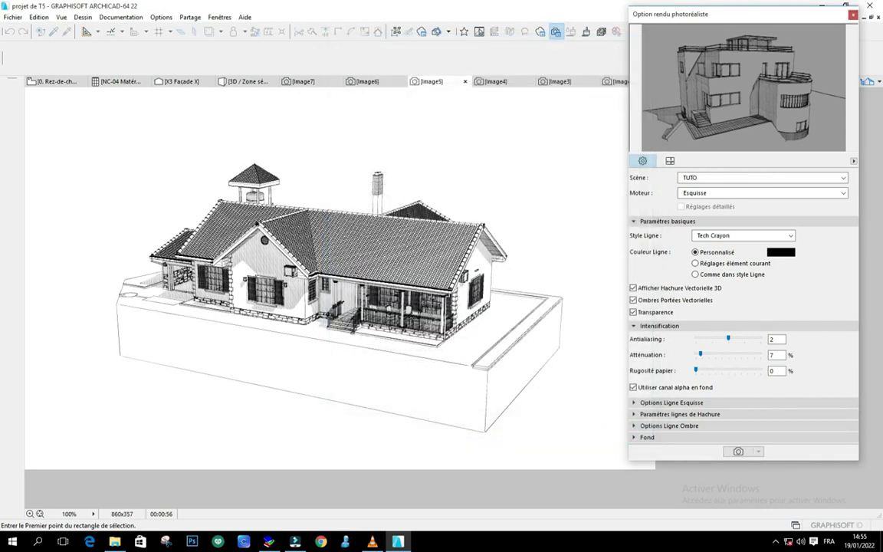
pyautogui.click(843, 179)
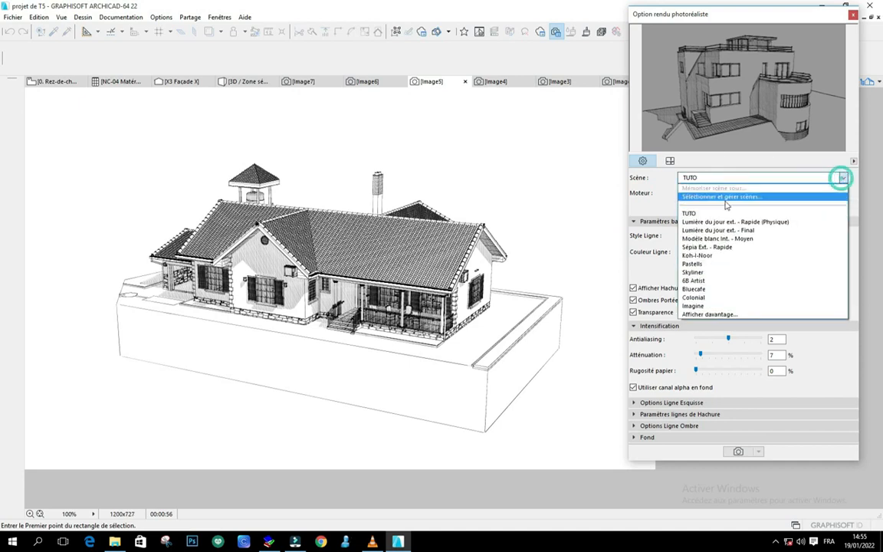
pyautogui.click(690, 214)
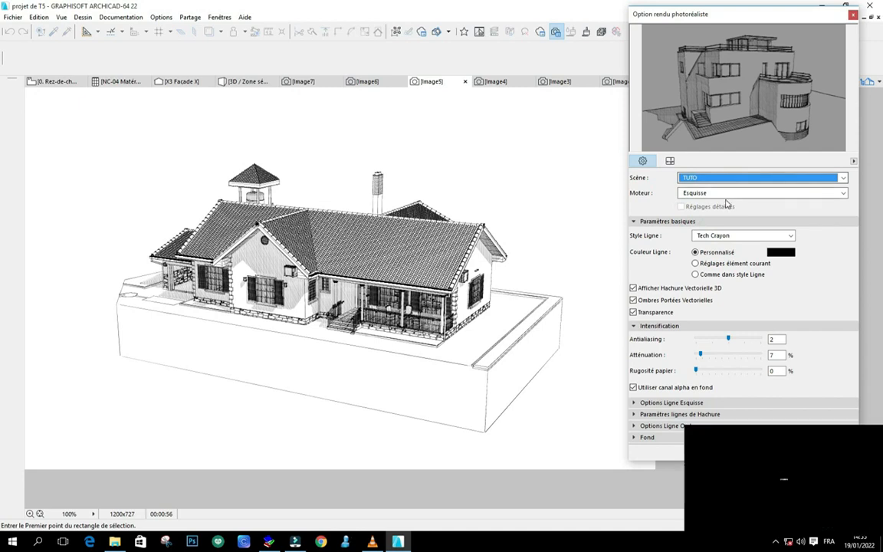